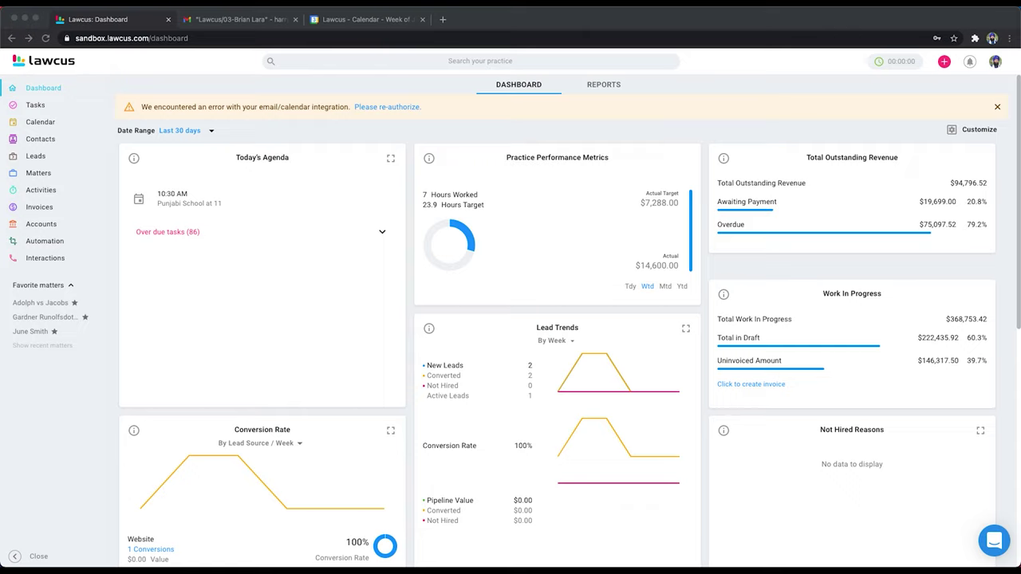
Step: Enable Email and Calendar integration under Settings > Apps & Integrations in Lawcus
click(995, 63)
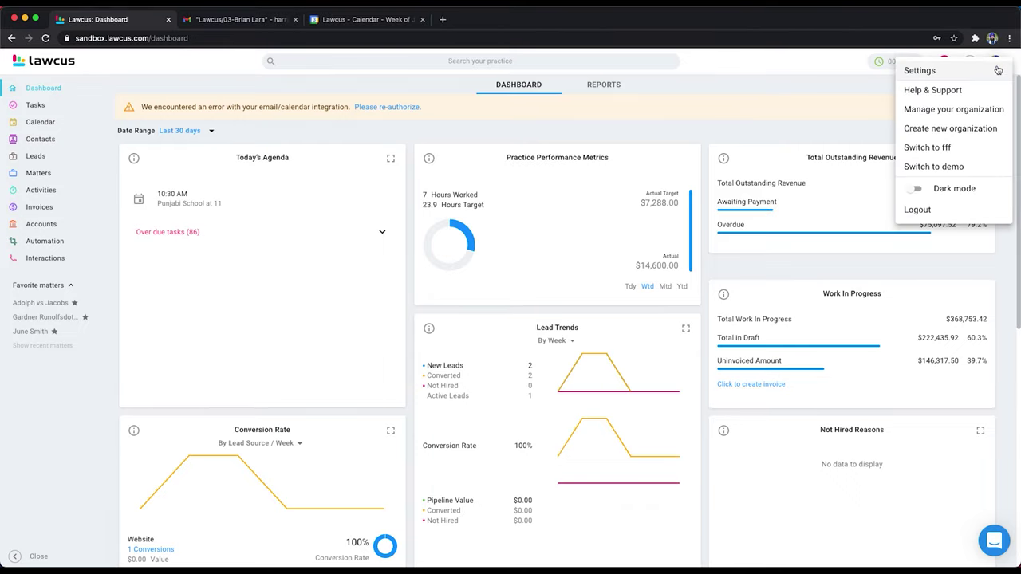
click(931, 73)
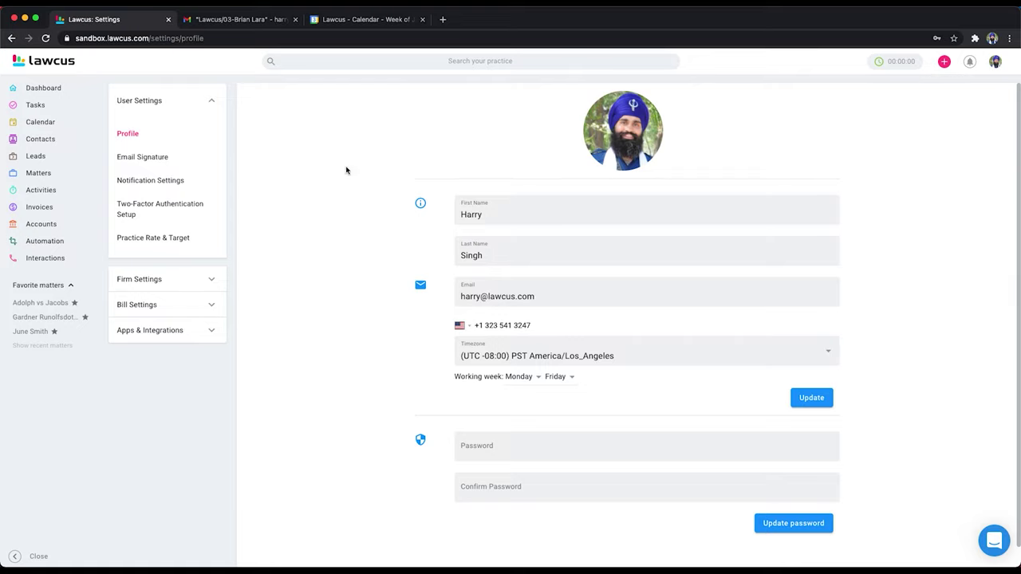
click(198, 331)
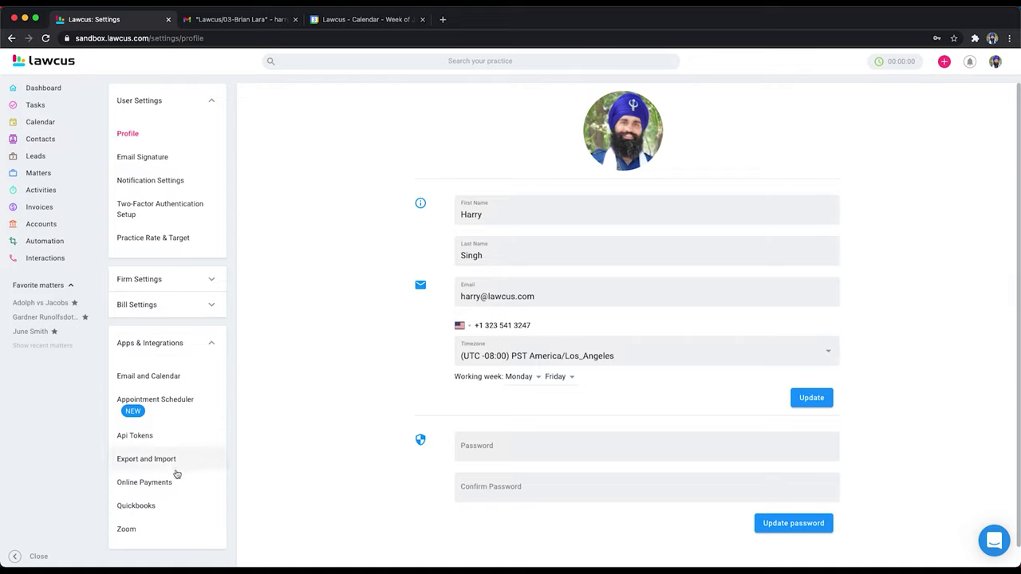
click(163, 379)
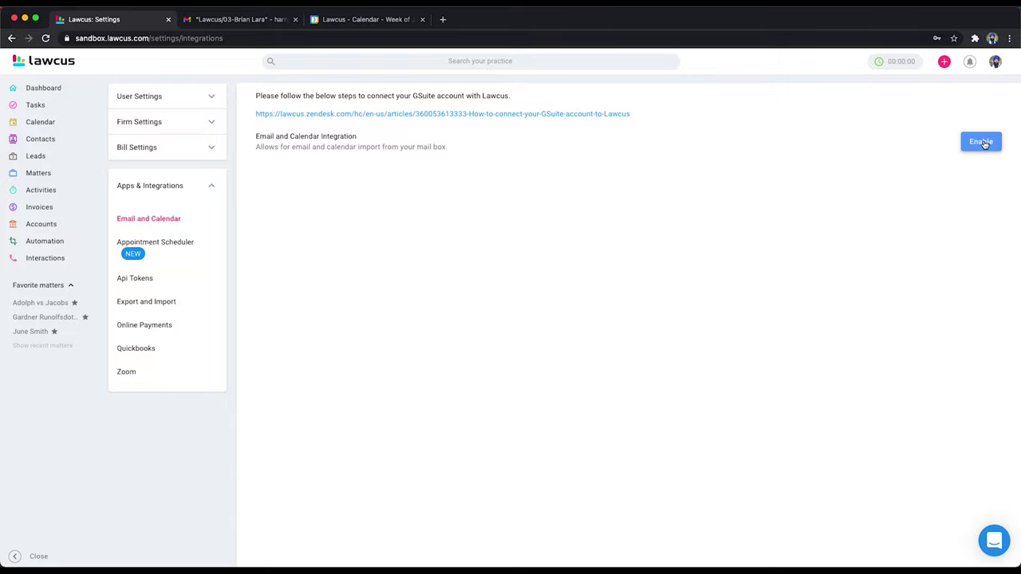
click(983, 144)
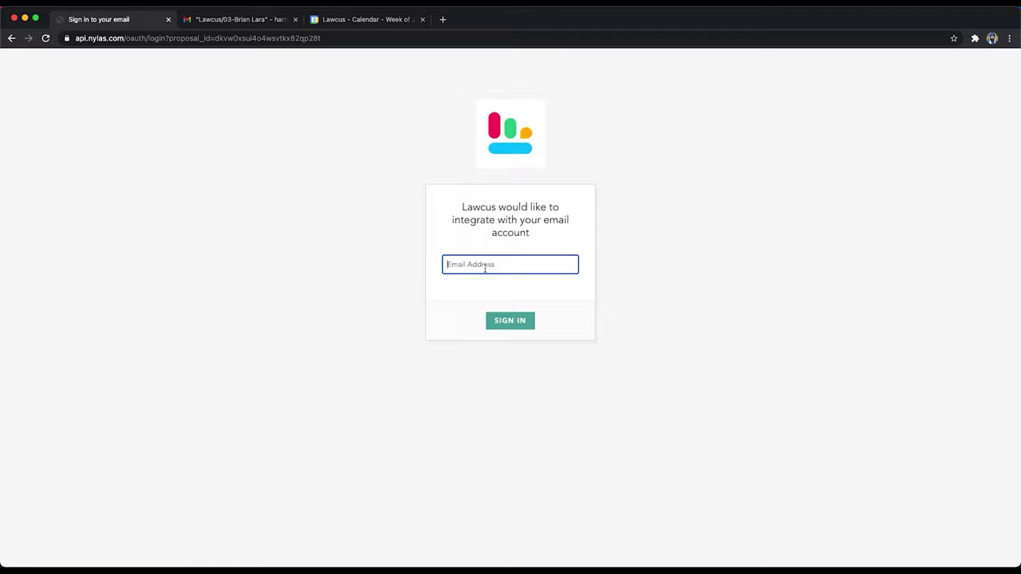
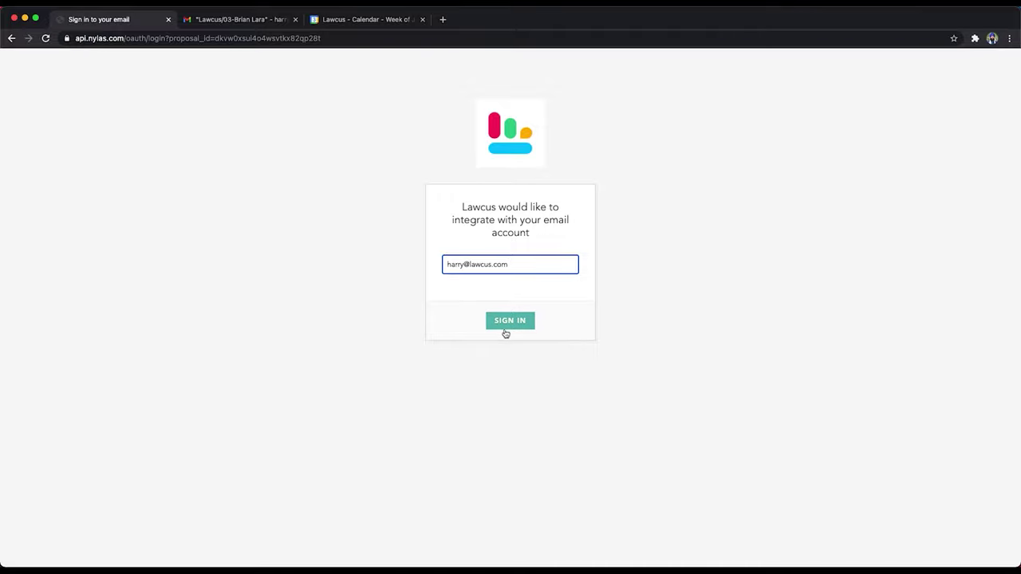
Step: Sign in to Nylas with the firm's work email address to authorize Lawcus
click(506, 324)
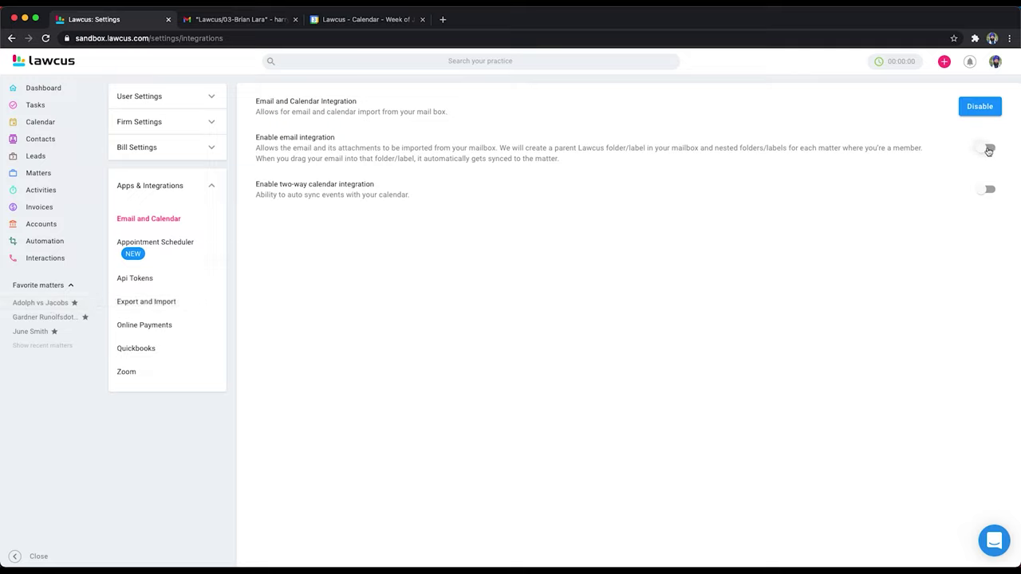
Step: Turn on email integration and two-way calendar sync, link the mailbox calendar, then view the Lawcus calendar
click(989, 149)
click(990, 191)
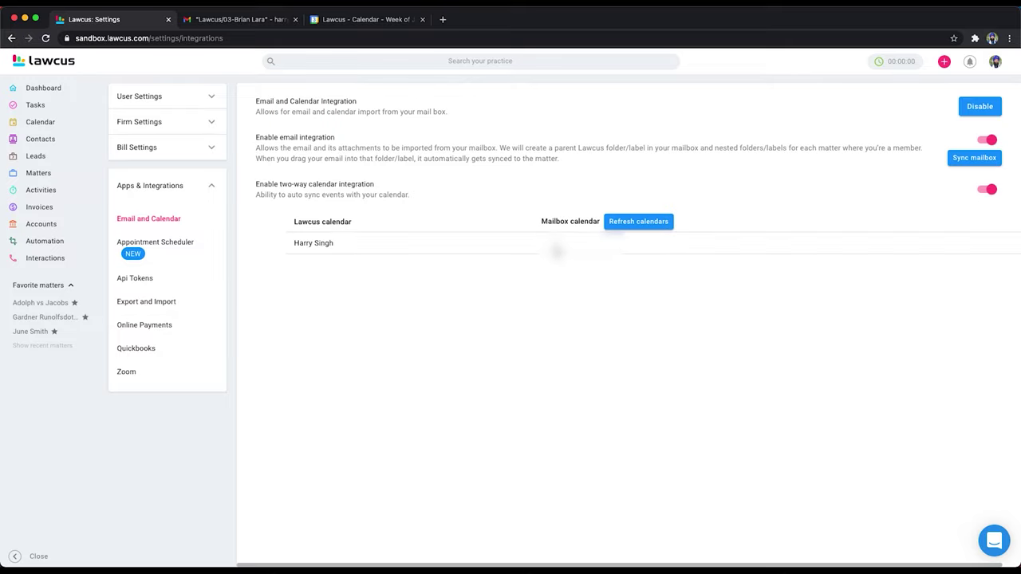
click(556, 244)
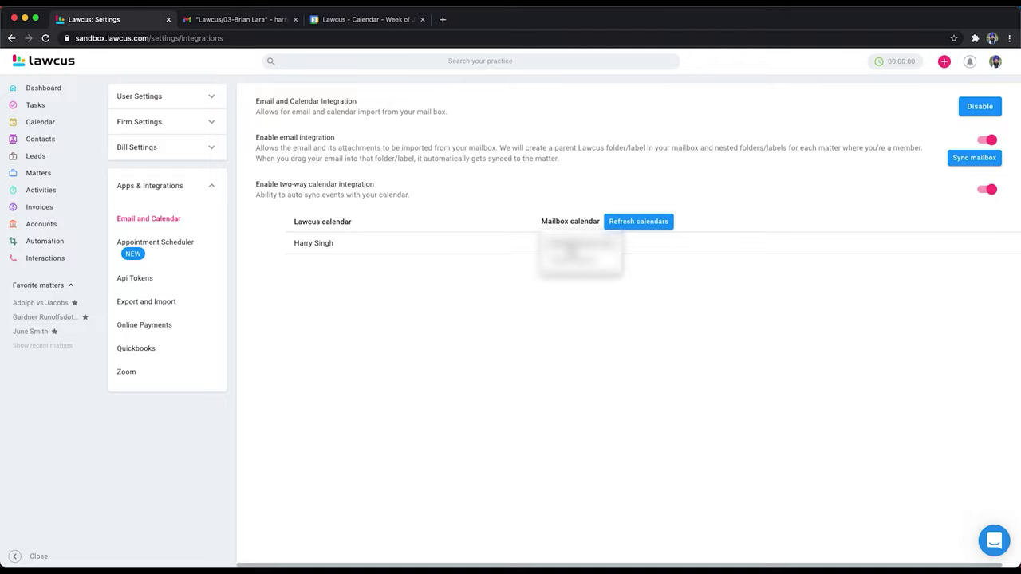
click(574, 248)
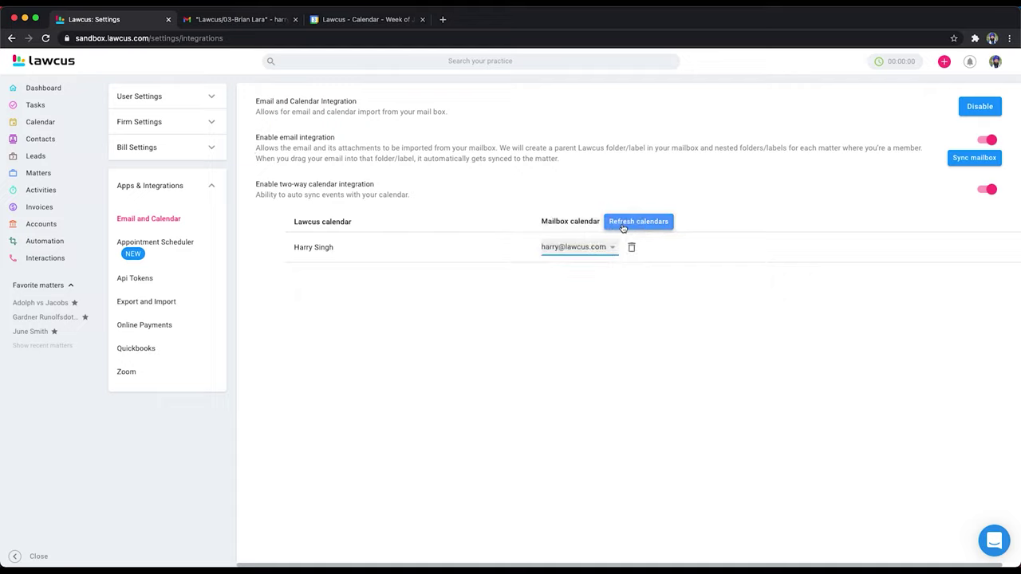
click(616, 356)
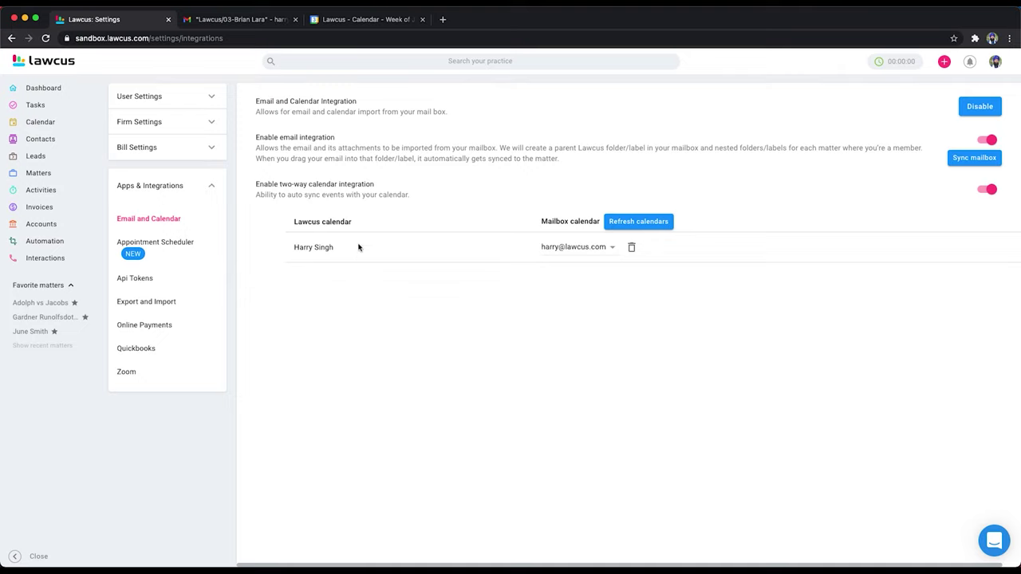
click(42, 122)
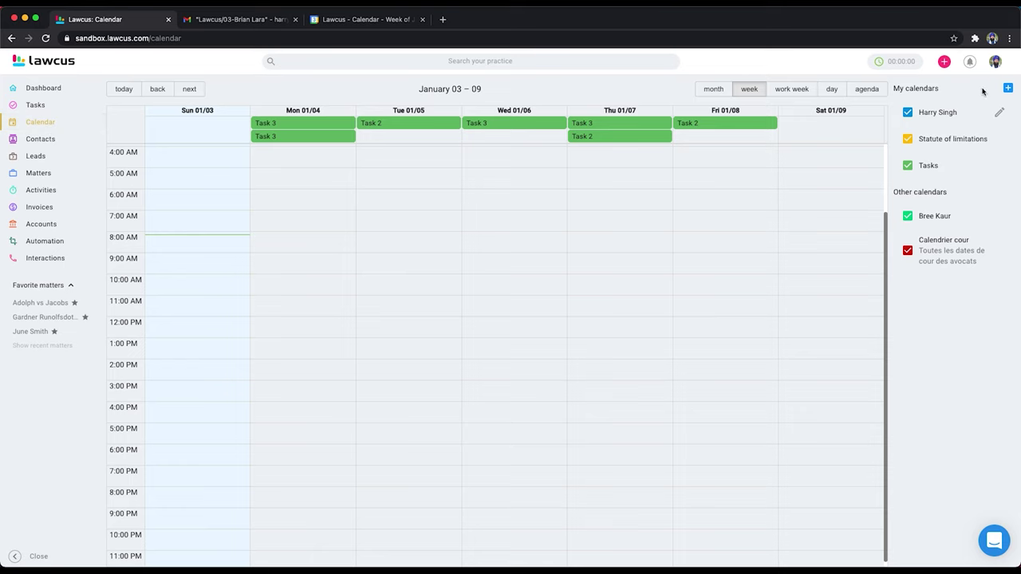
click(1007, 87)
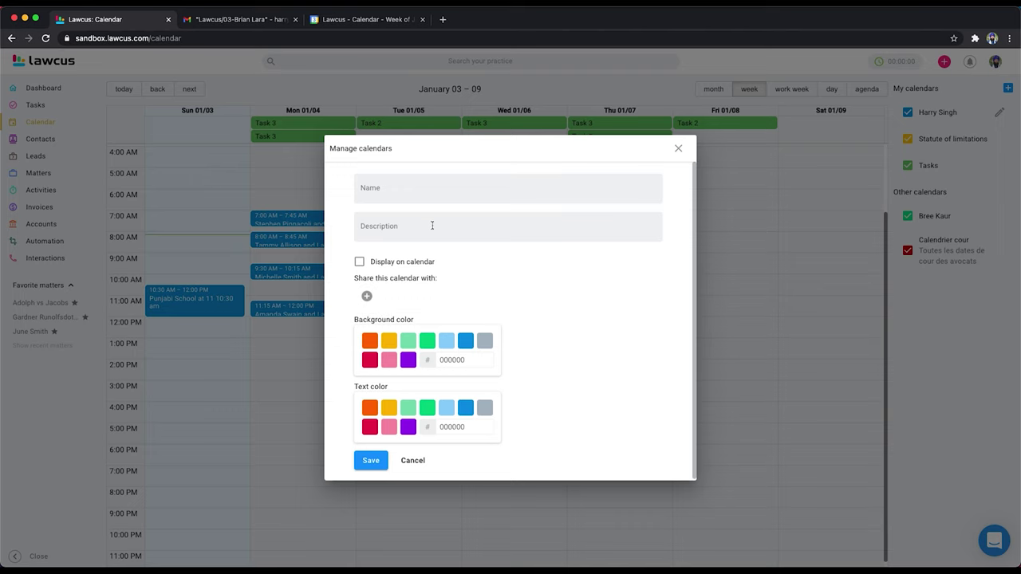
click(678, 149)
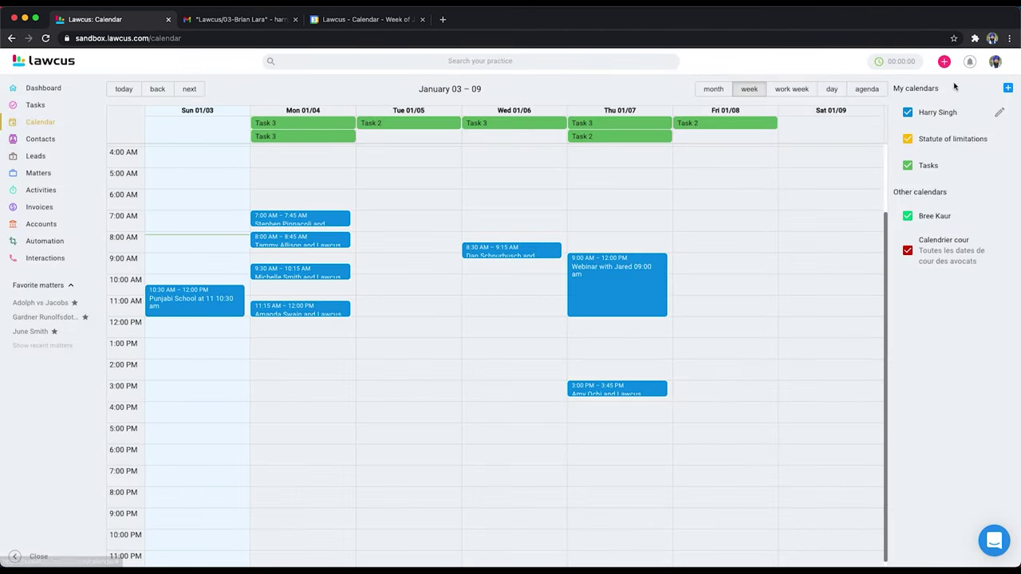
click(11, 38)
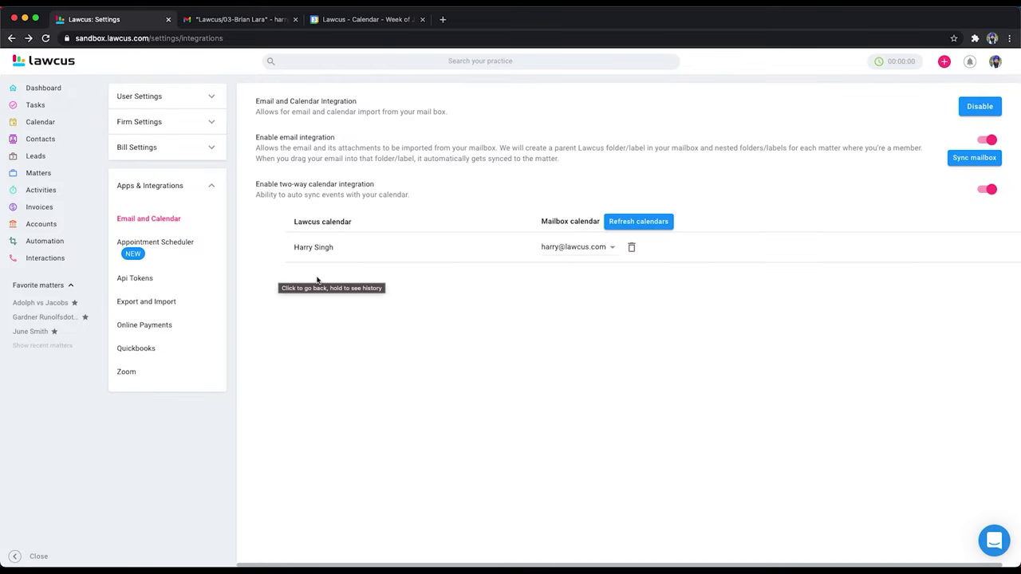
click(536, 355)
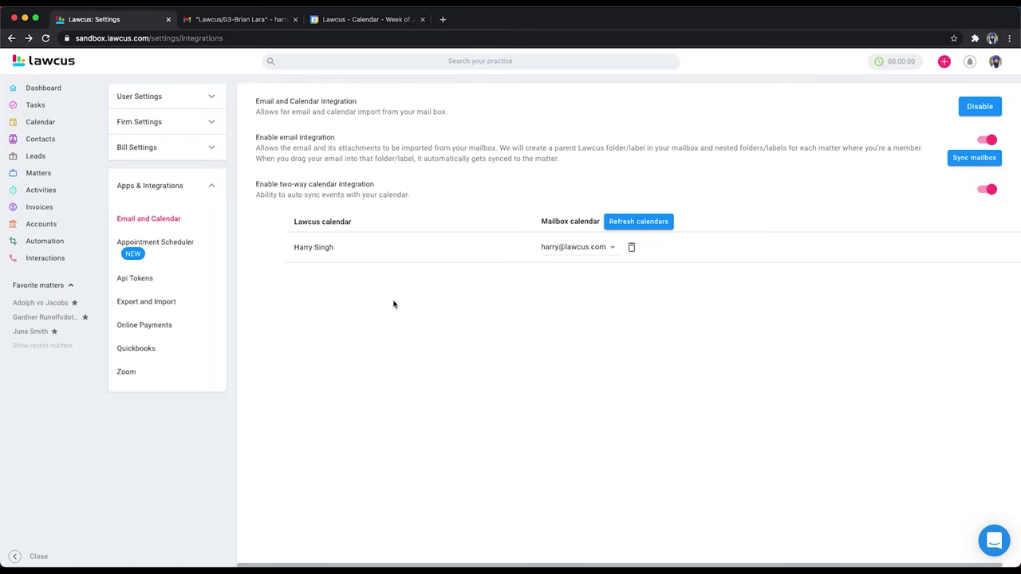
click(354, 20)
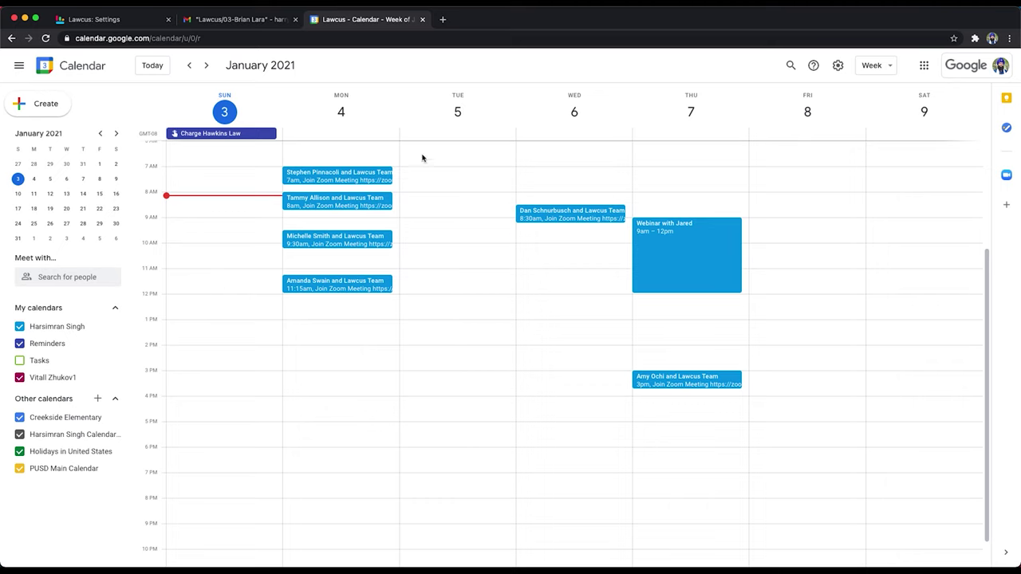
Step: Reopen the Lawcus calendar from the Settings tab, then switch to the Gmail tab
click(116, 22)
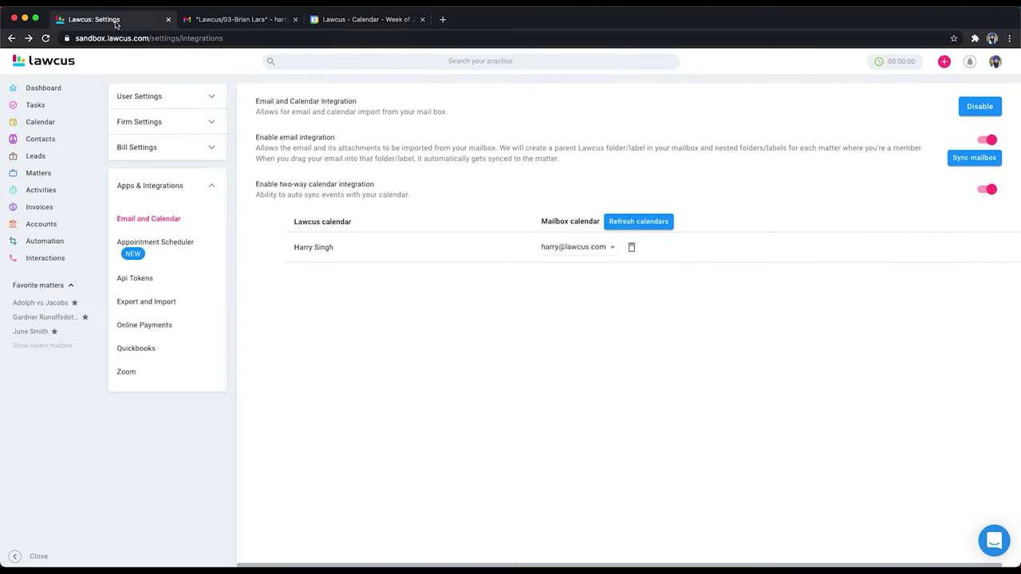
click(41, 117)
click(241, 19)
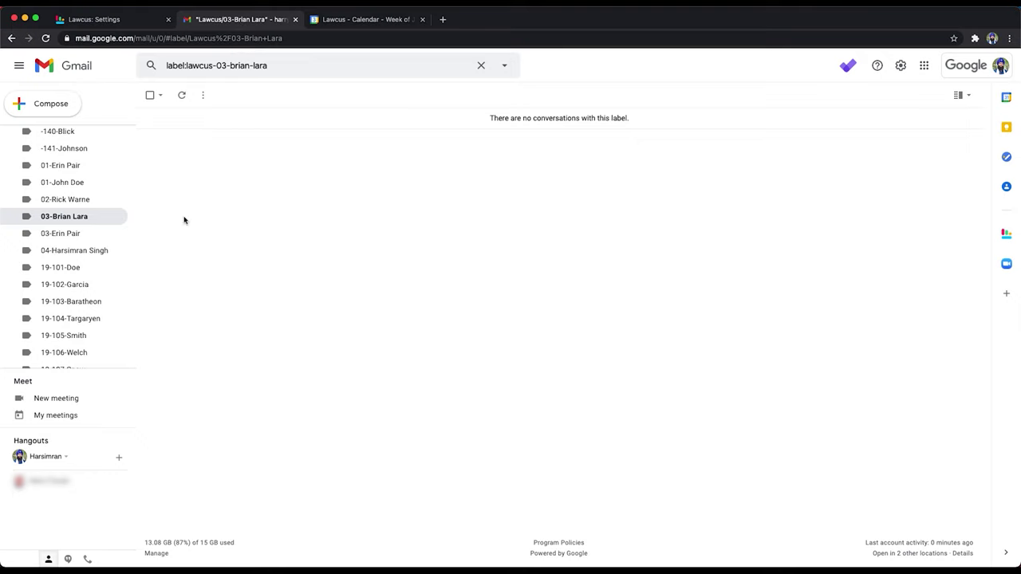
Step: Scroll through the Gmail label list, then return to the Lawcus Settings tab
scroll(52, 255, up, 10)
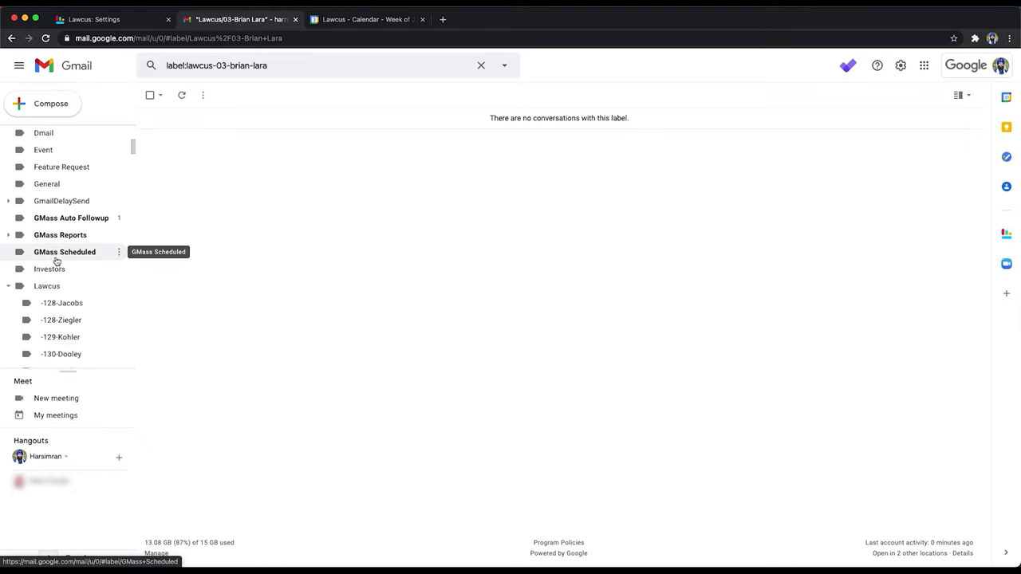
scroll(55, 261, down, 4)
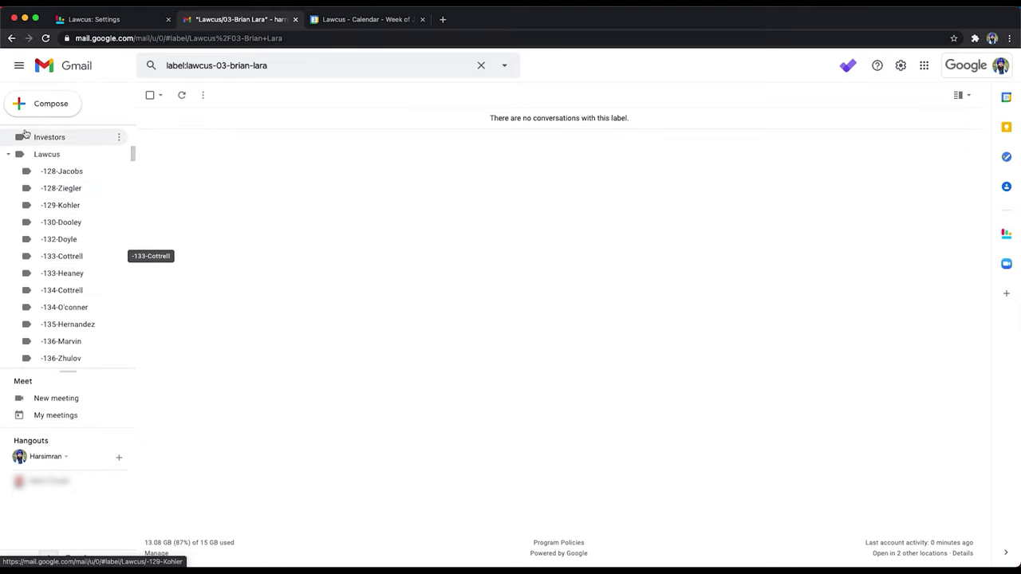
scroll(40, 160, down, 1)
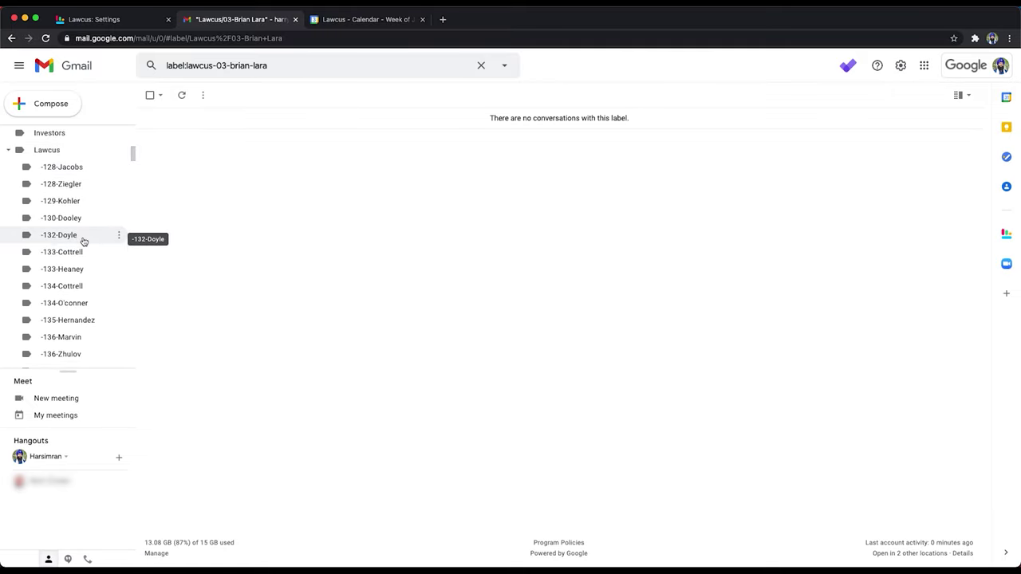
scroll(103, 272, down, 5)
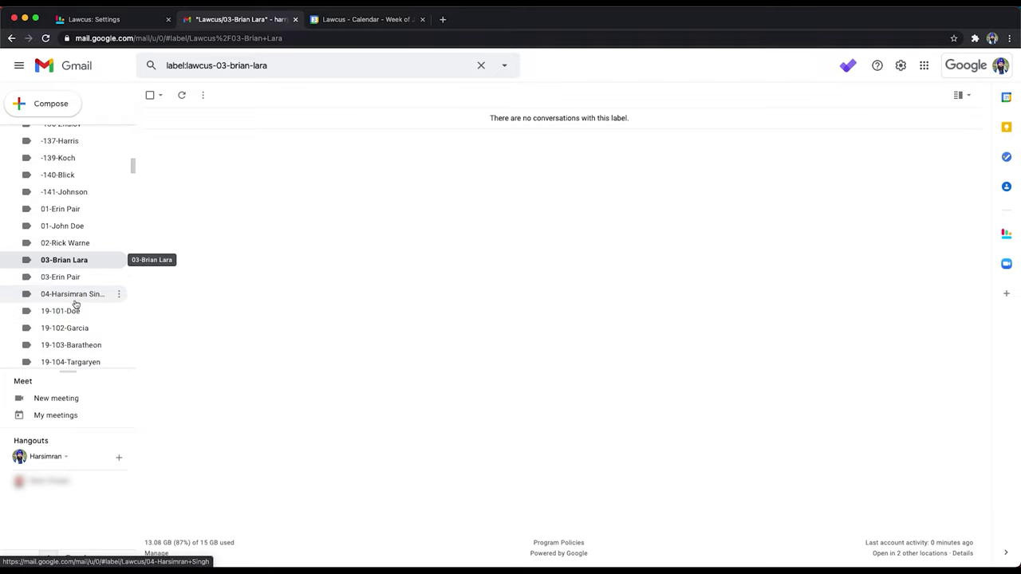
scroll(76, 303, down, 5)
scroll(77, 307, down, 3)
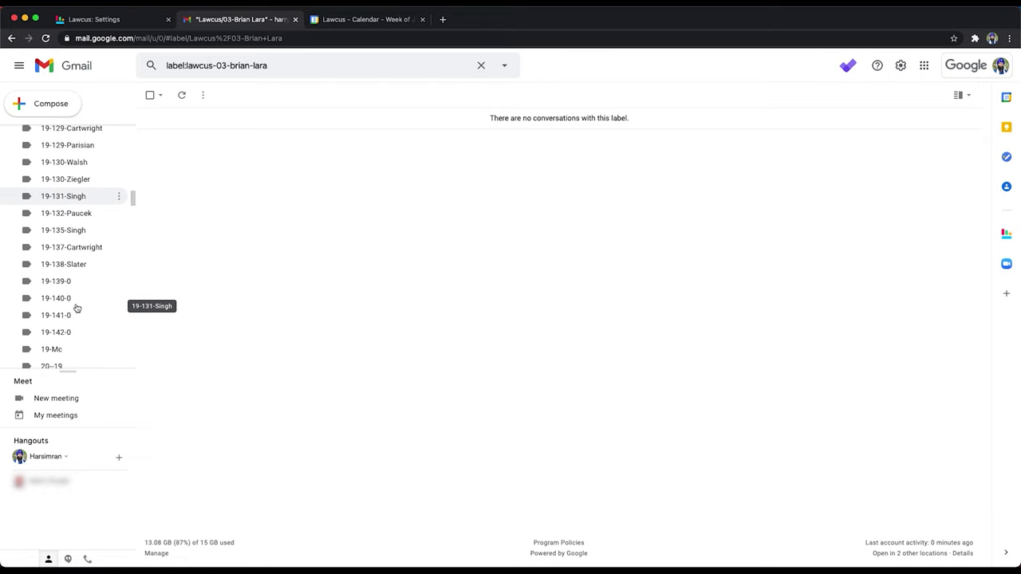
click(113, 20)
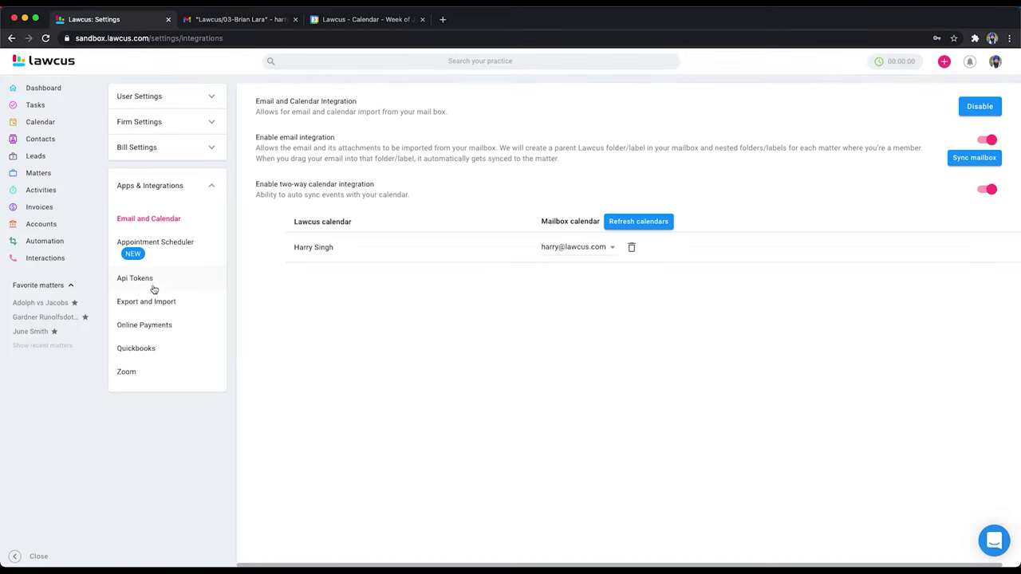
click(27, 305)
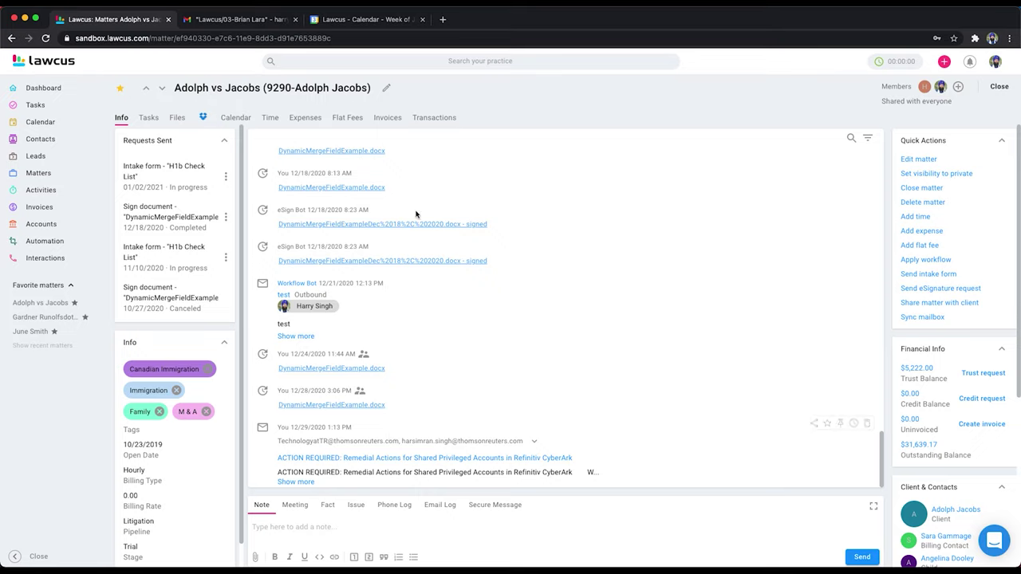
drag(368, 86, 267, 87)
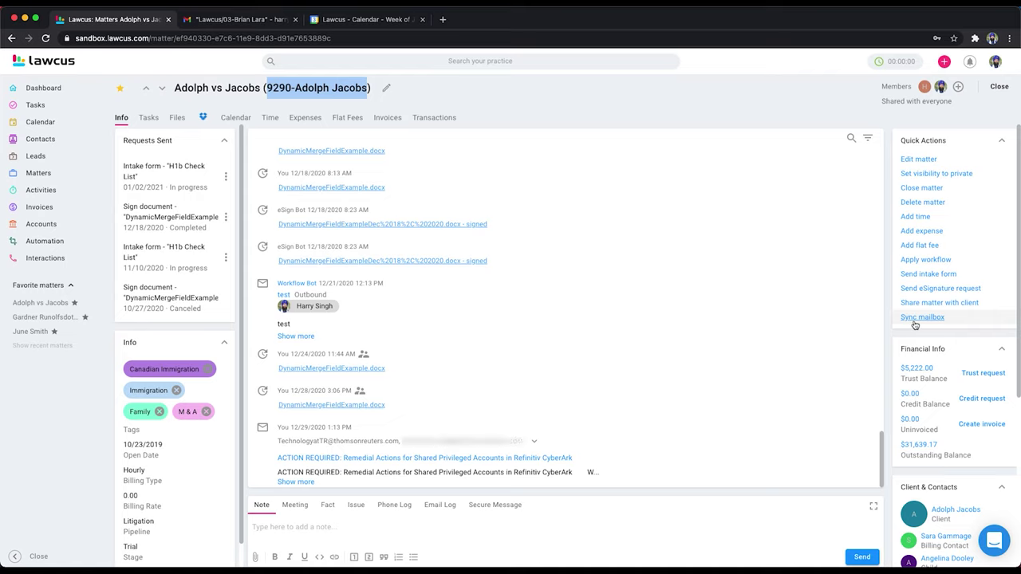
Step: Go back to Gmail and open the add-ons marketplace
click(251, 19)
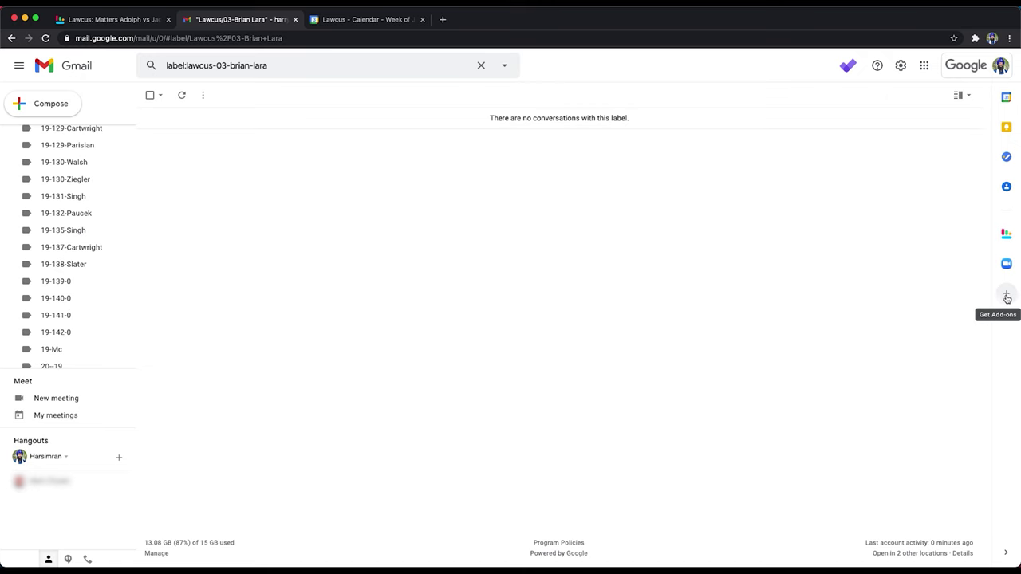
click(1006, 296)
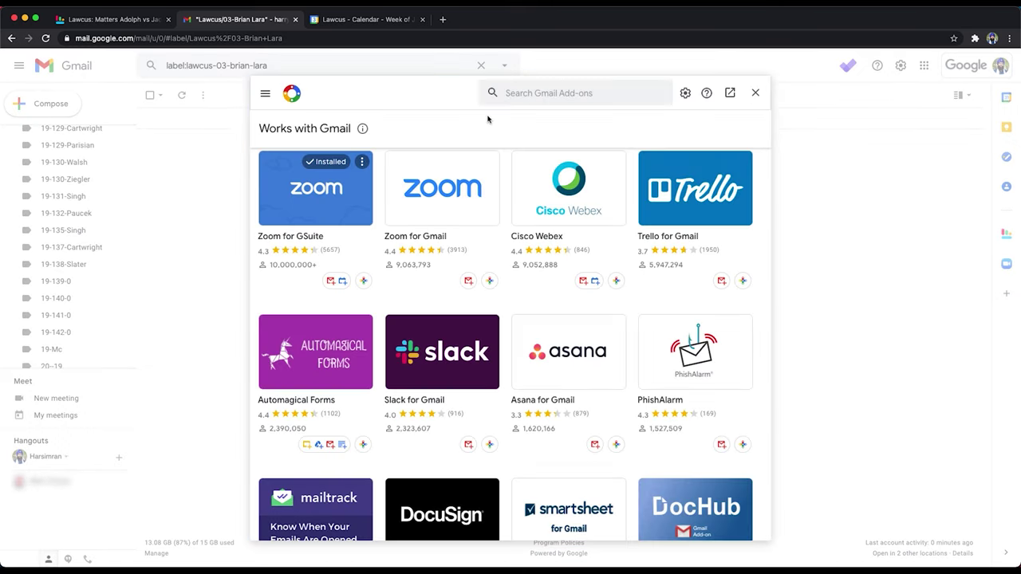
Step: Search add-ons for 'lawcus' to confirm Lawcus for Gmail is installed, then go to the Inbox
click(535, 90)
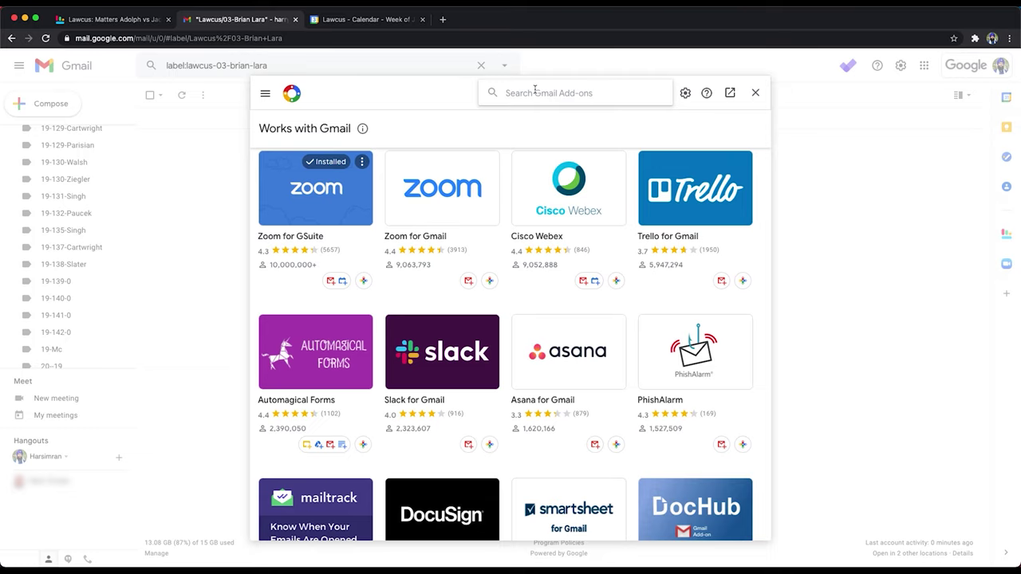
text(lawcus)
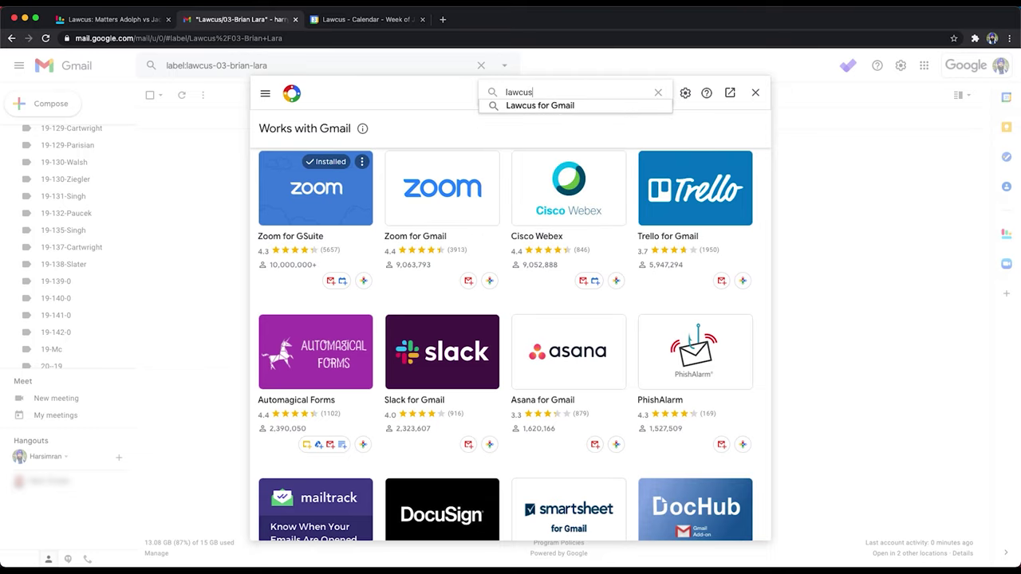
click(545, 105)
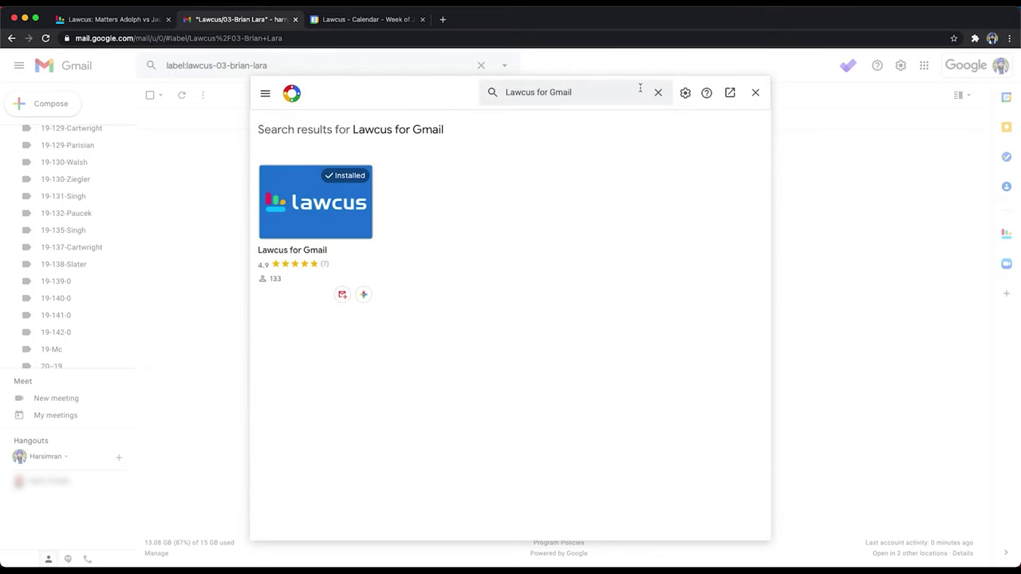
click(755, 94)
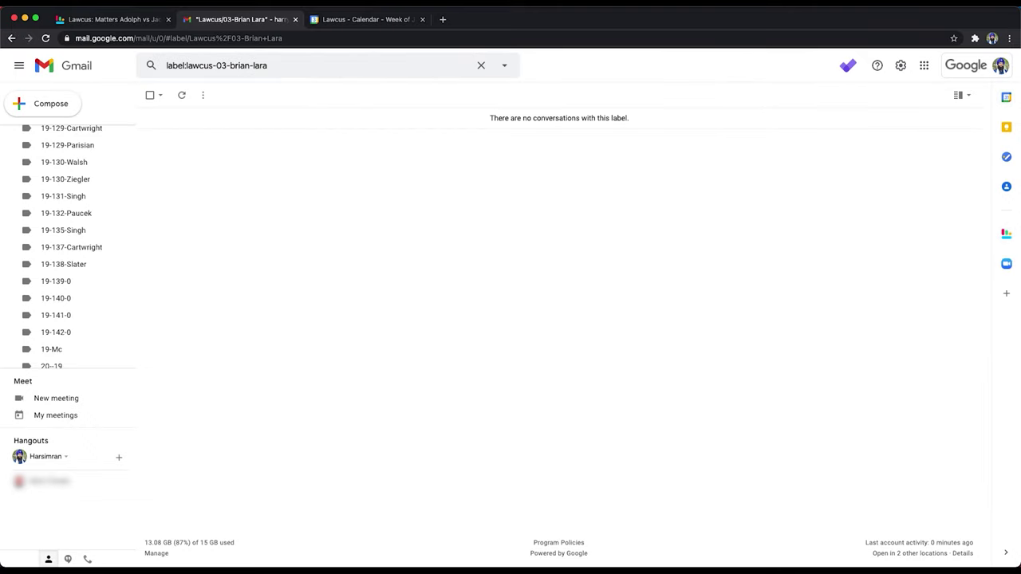
scroll(61, 255, up, 10)
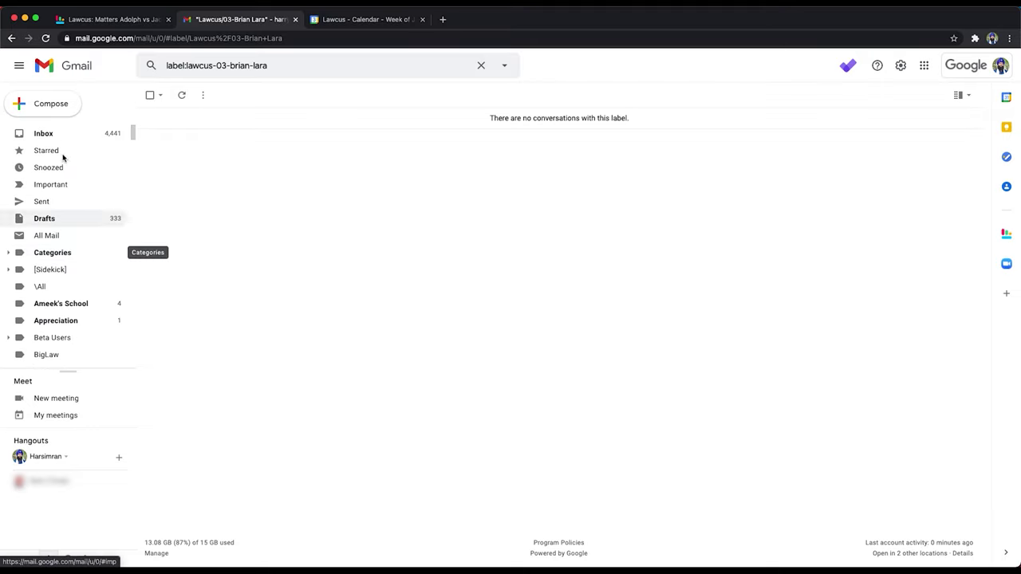
click(54, 133)
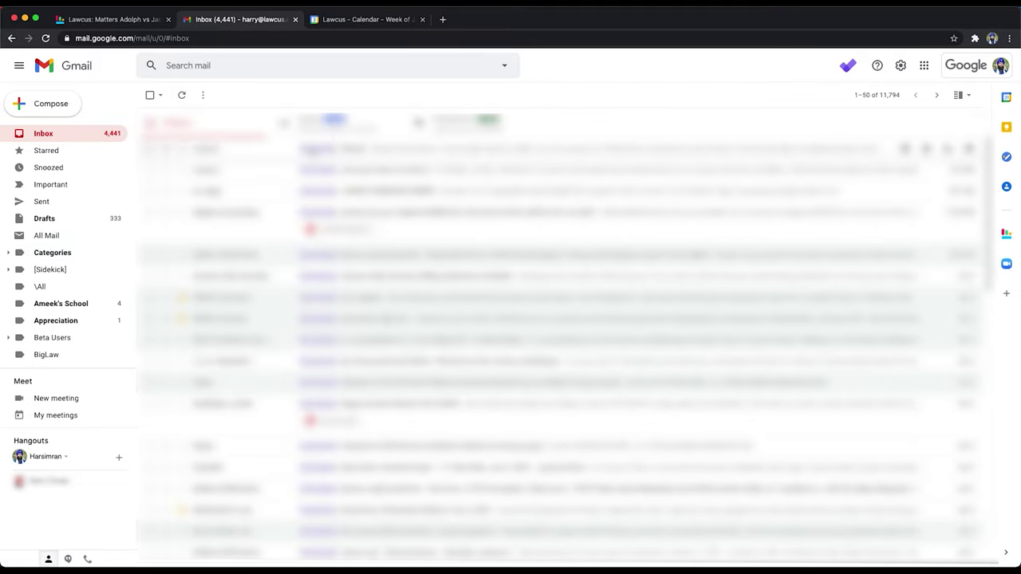
Step: Open the Shared email from Lawcus and log the add-on into the sandbox team with the work email and password
click(311, 150)
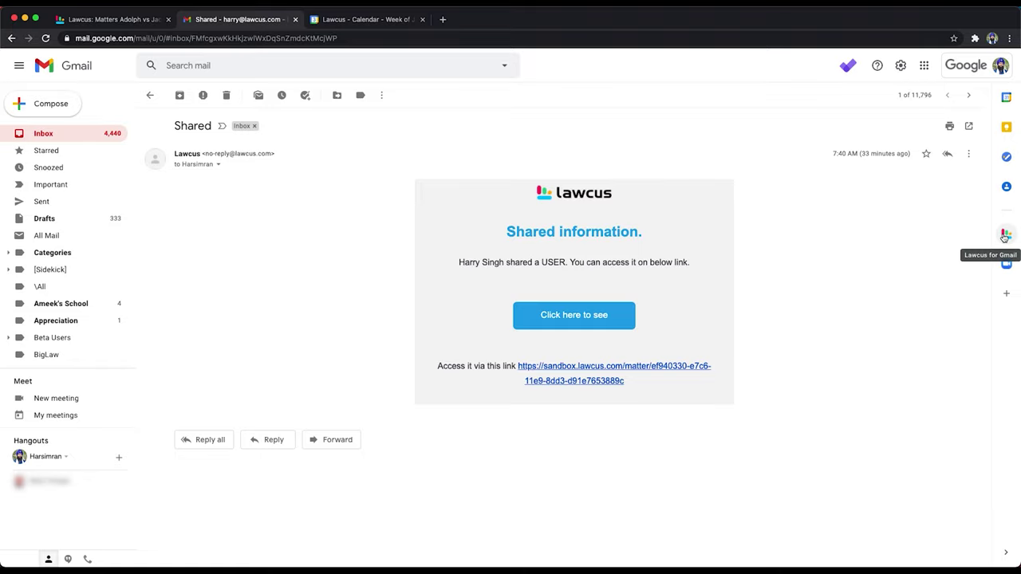
click(1004, 235)
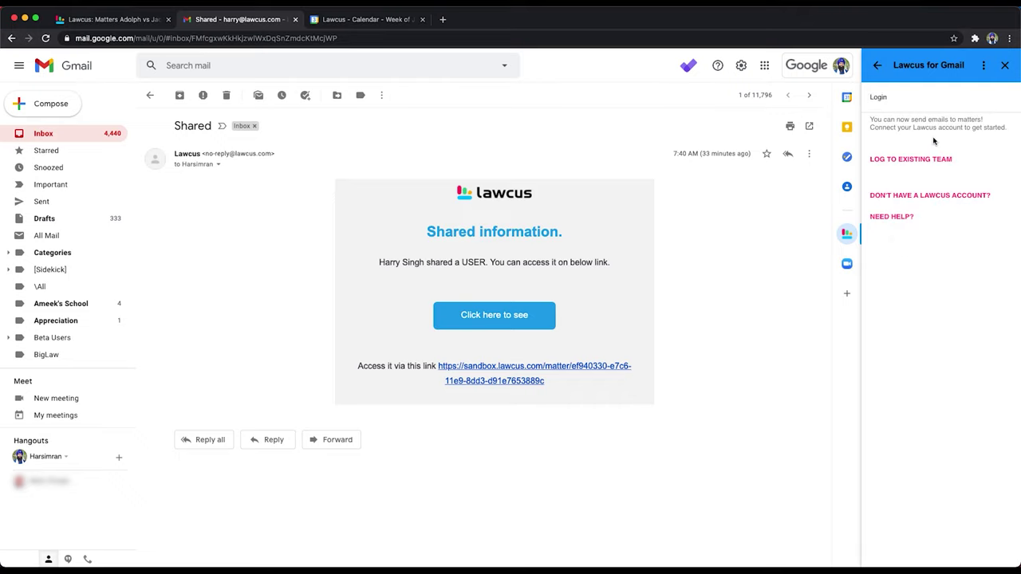
click(911, 161)
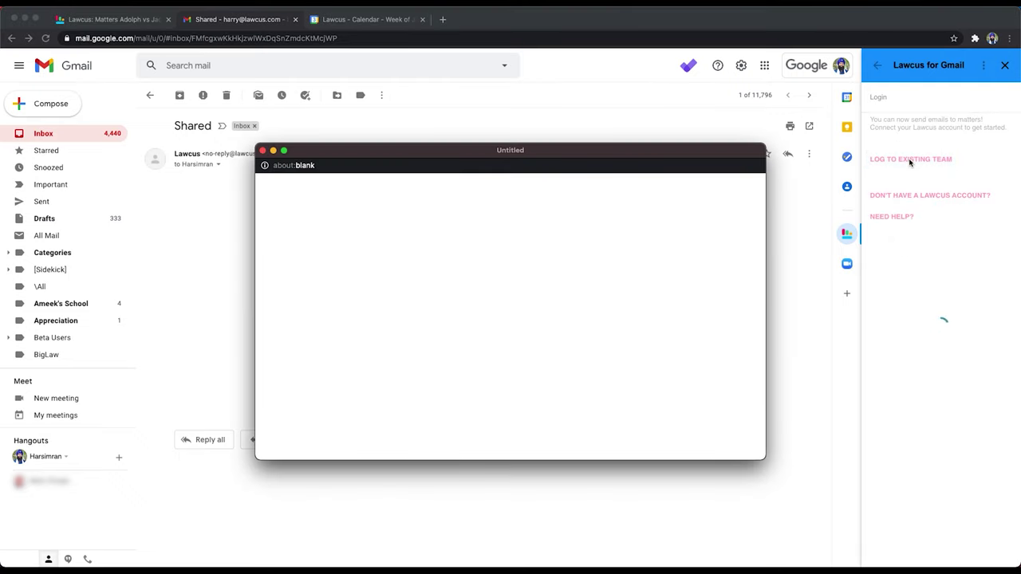
click(438, 276)
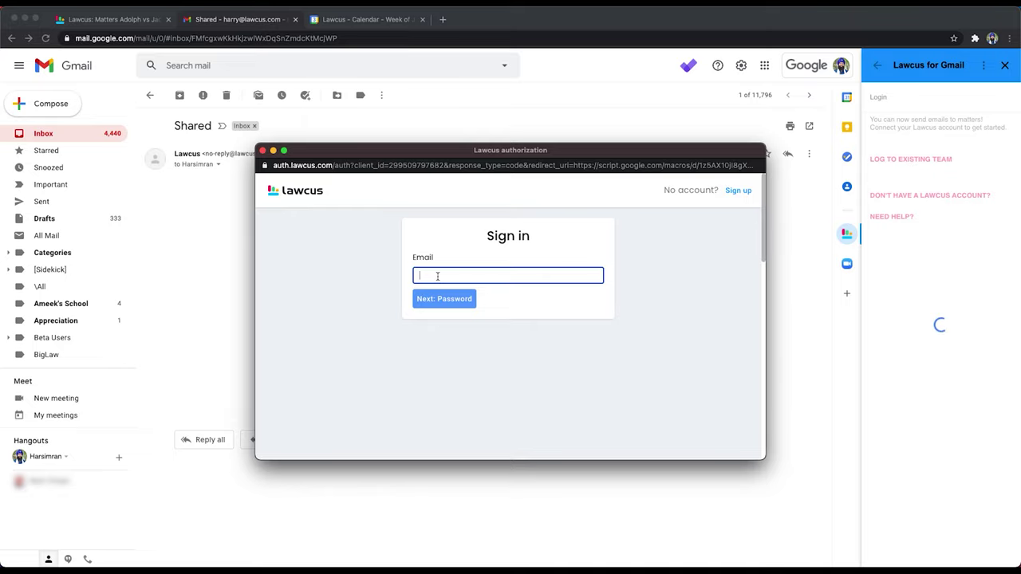
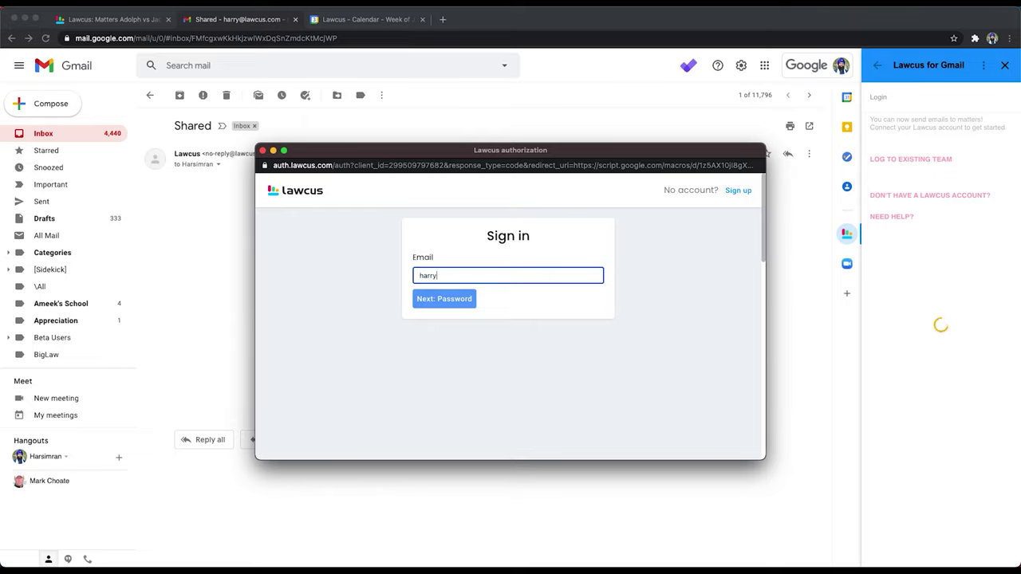
click(451, 301)
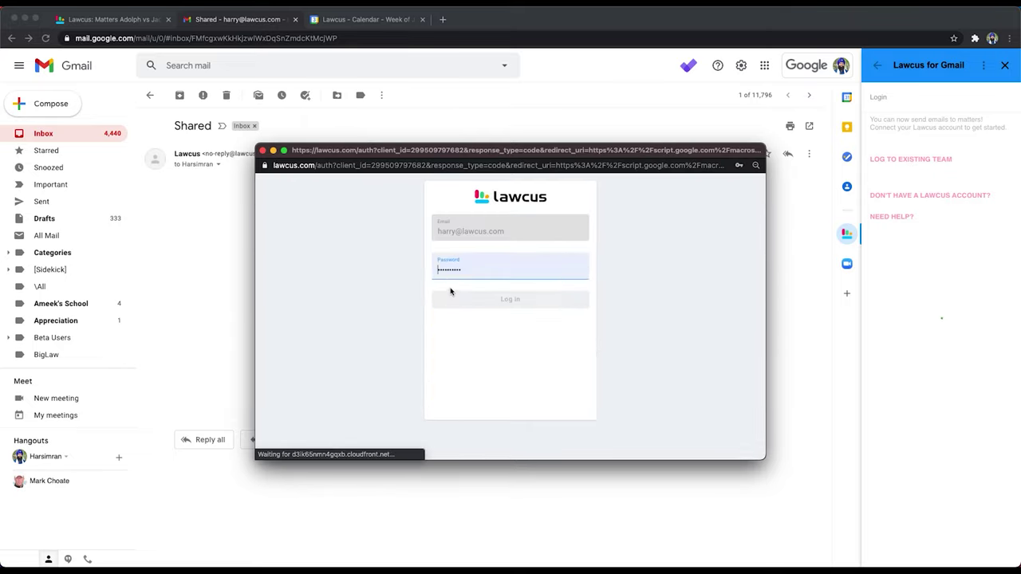
click(505, 304)
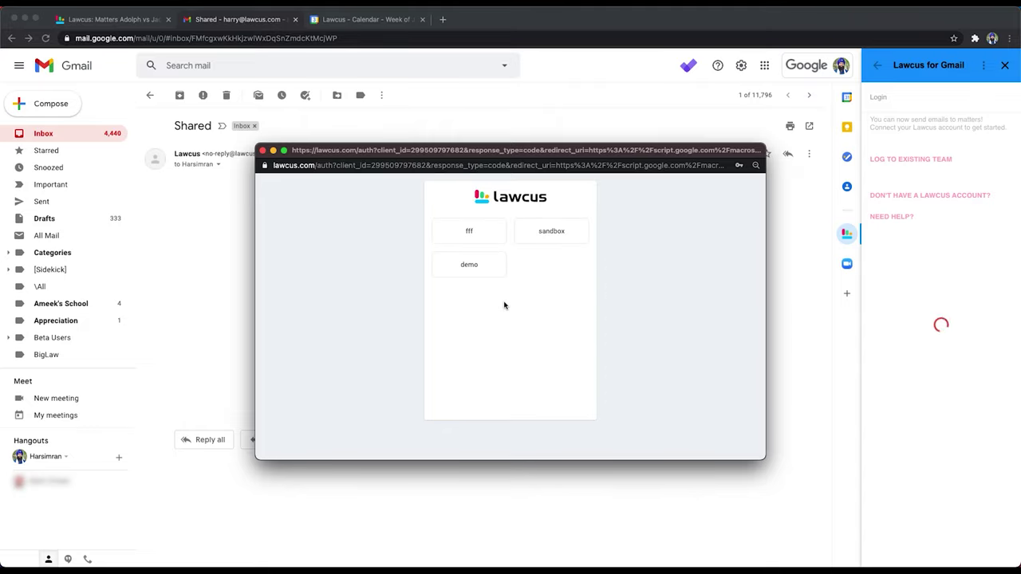
click(550, 234)
Step: Grant the add-on access, log the Shared email to Adolph vs Jacobs, then open that matter's Lawcus page
click(588, 311)
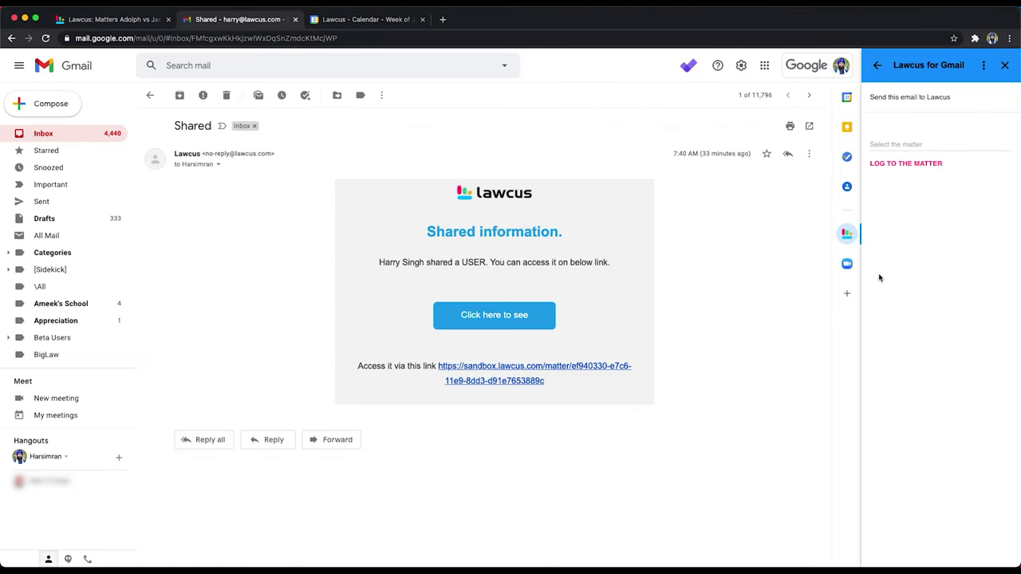
click(899, 146)
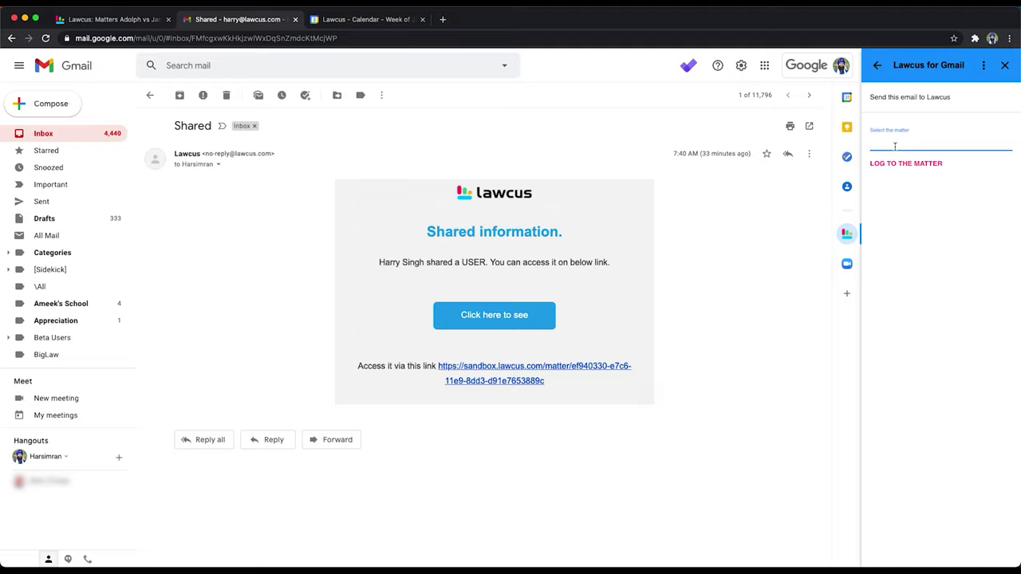
text(adol)
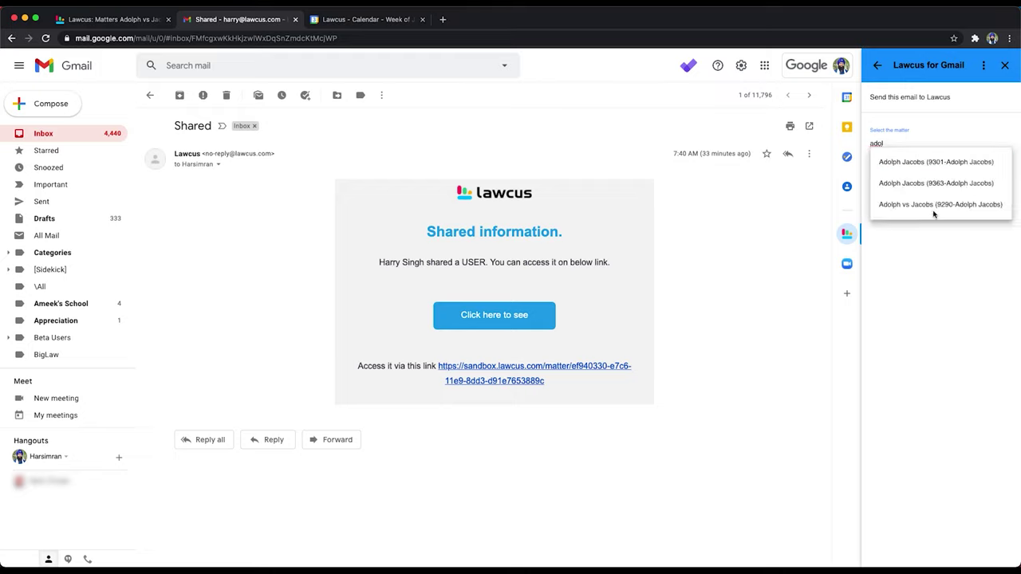
click(934, 205)
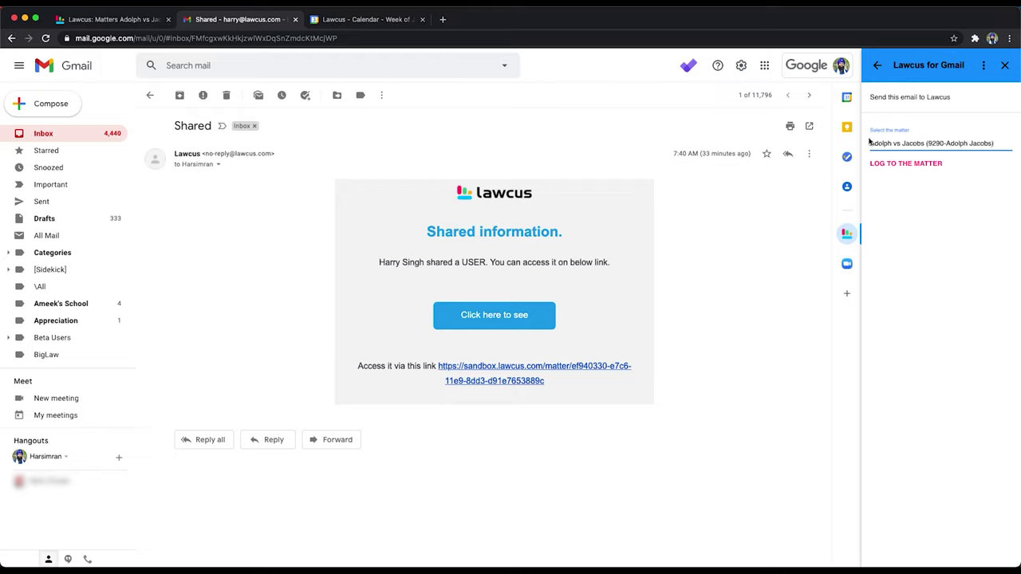
click(902, 166)
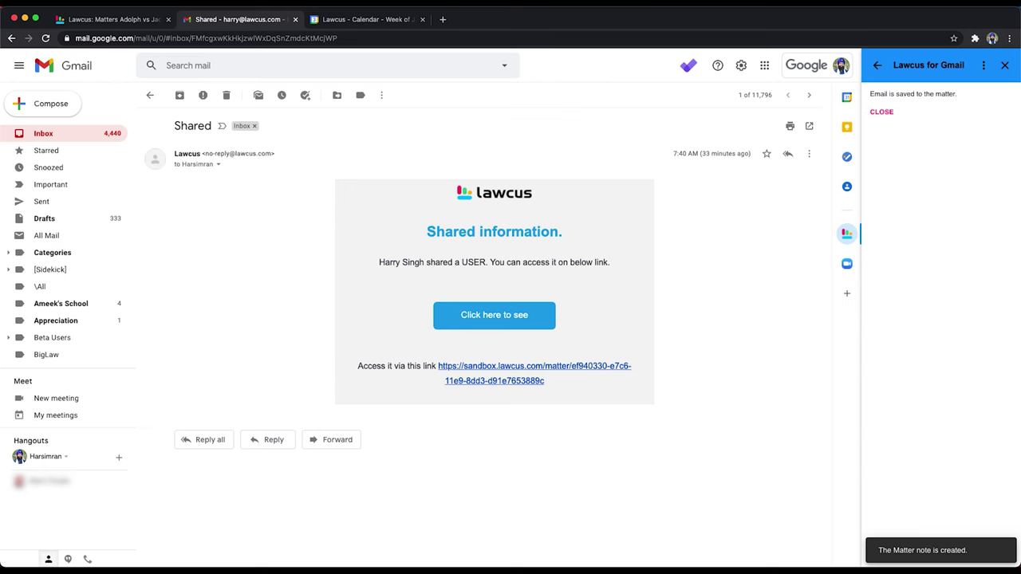
click(130, 19)
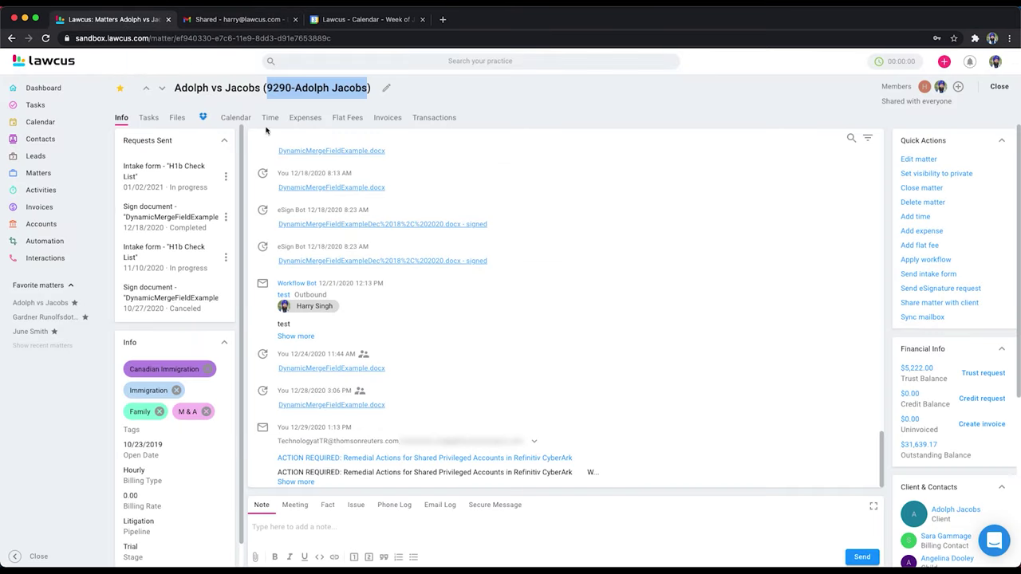
Step: Reload the Adolph vs Jacobs matter page and select the date of the new 01/03/2021 Shared email entry
click(46, 37)
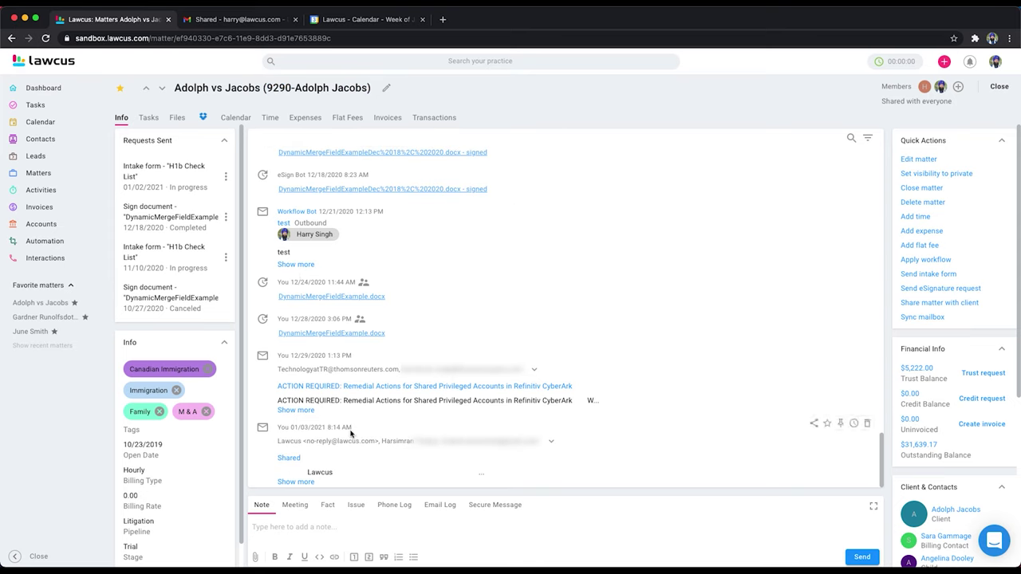
drag(353, 432, 282, 428)
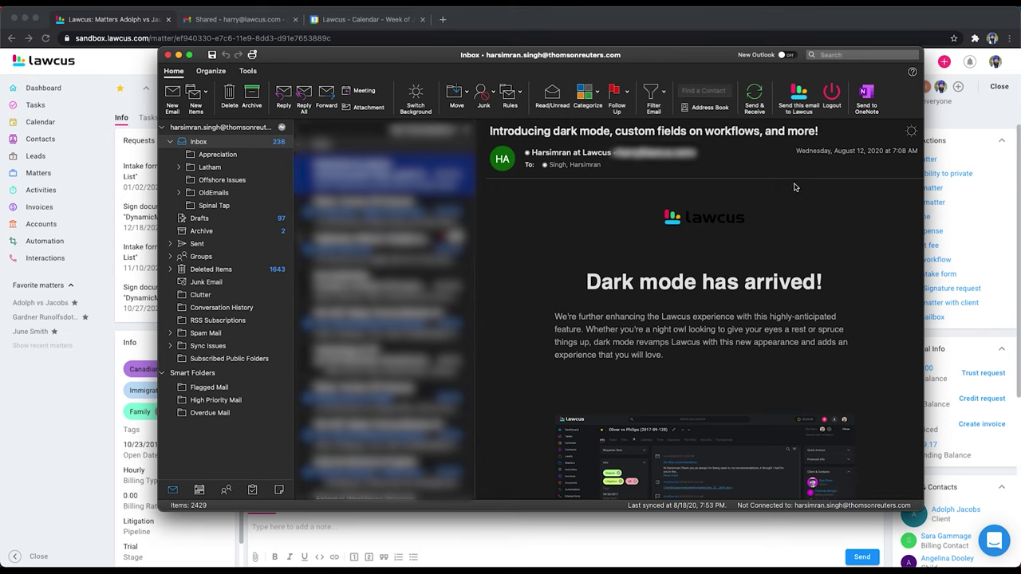
Step: Log only the current dark-mode announcement email to Adolph vs Jacobs via the Lawcus add-in, then return to Lawcus
click(798, 94)
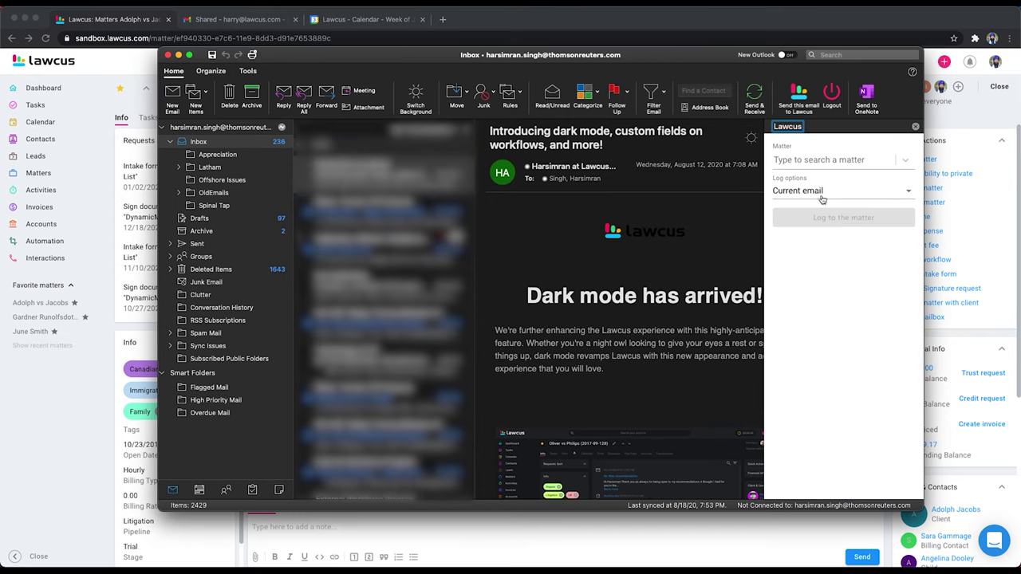
click(806, 160)
text(adol)
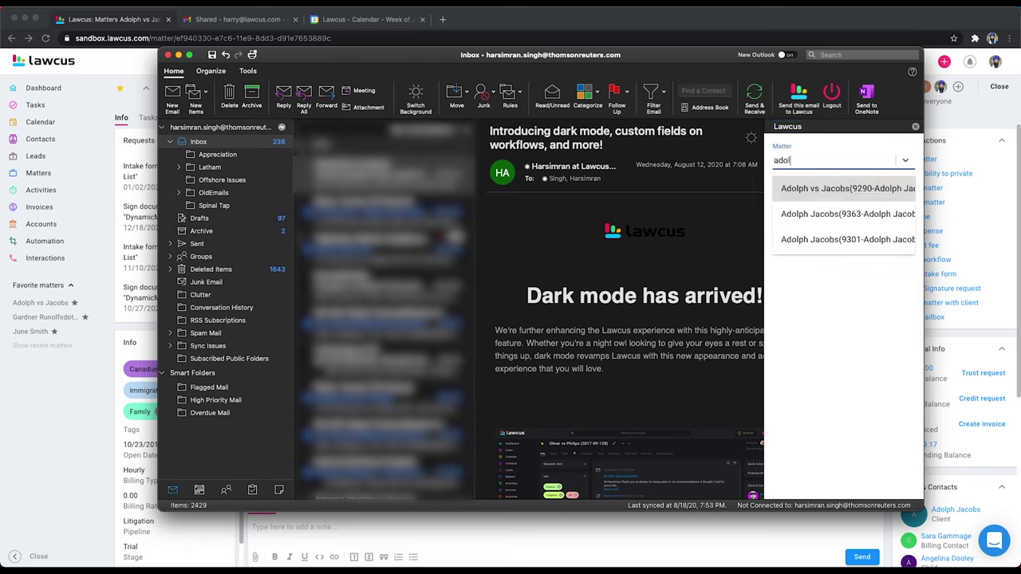
click(818, 188)
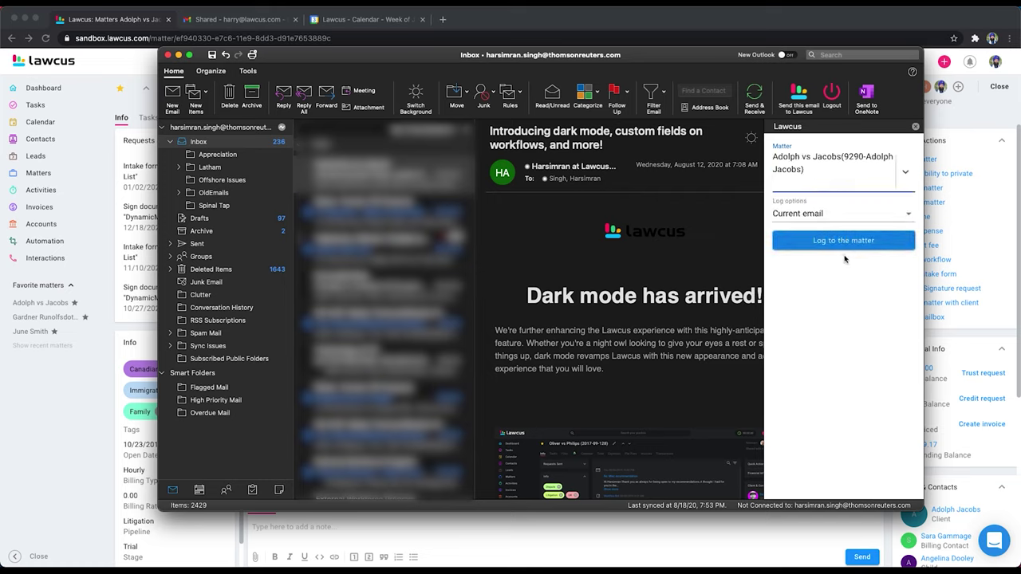
click(823, 217)
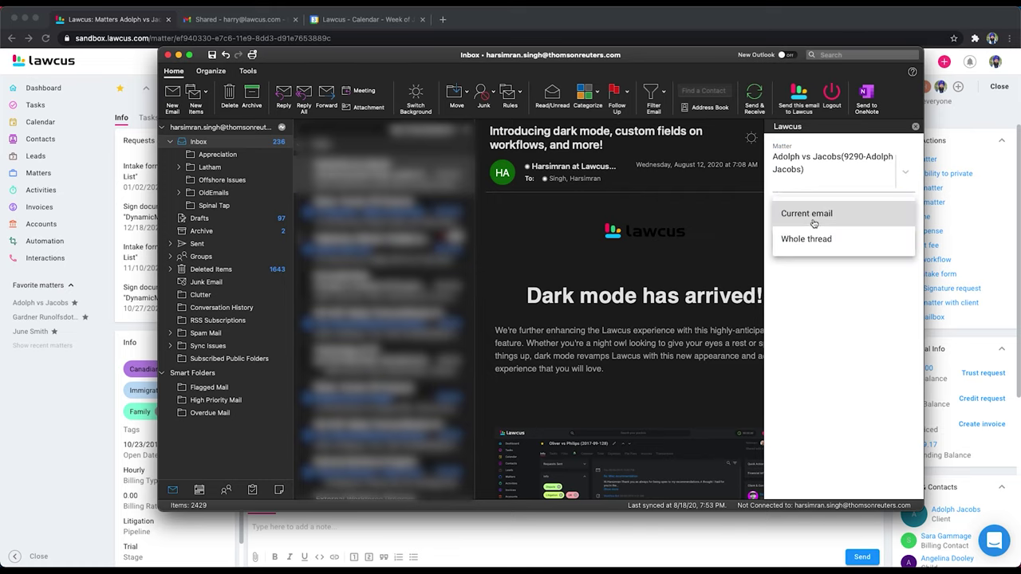
click(812, 221)
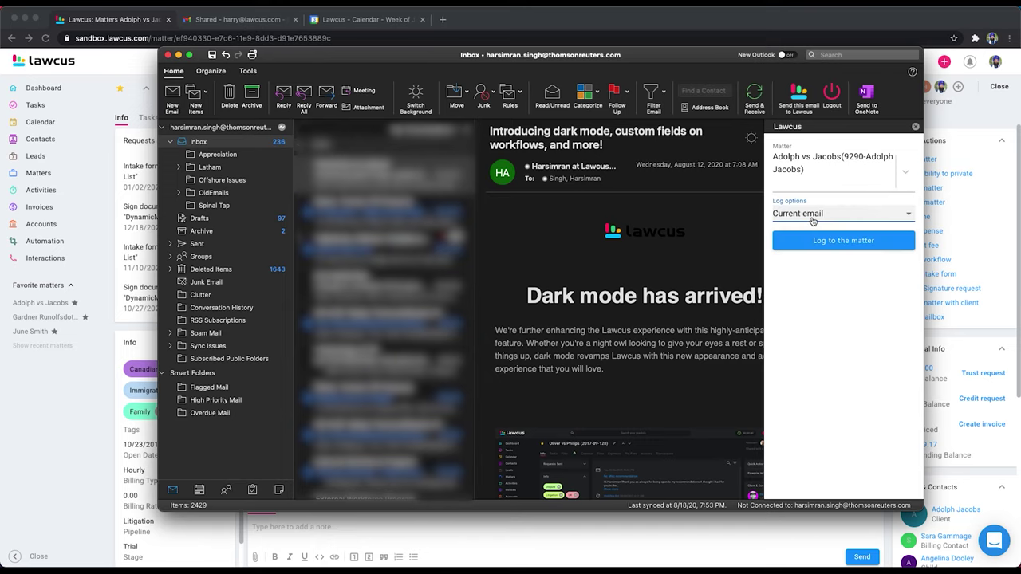
click(845, 242)
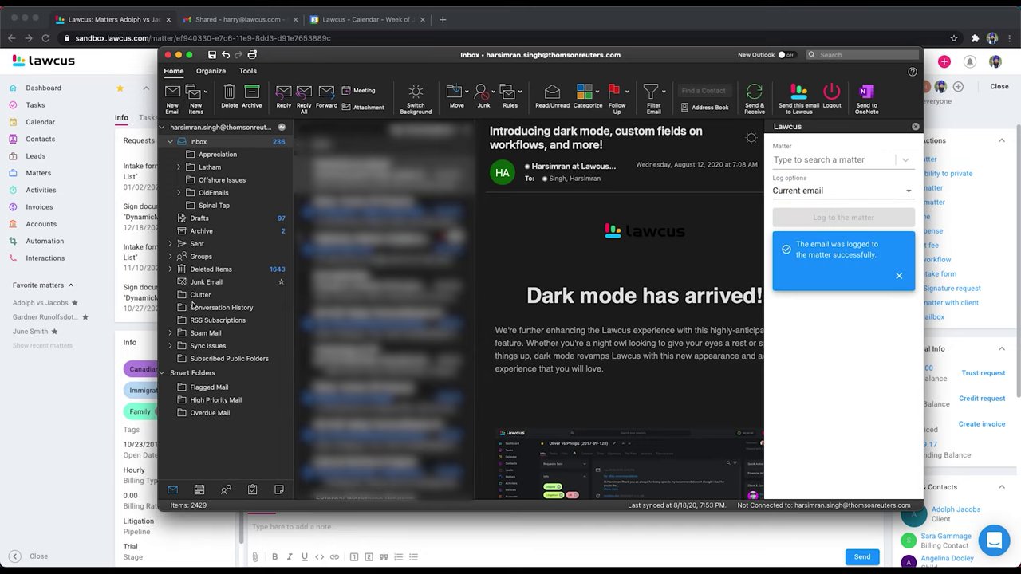
click(78, 409)
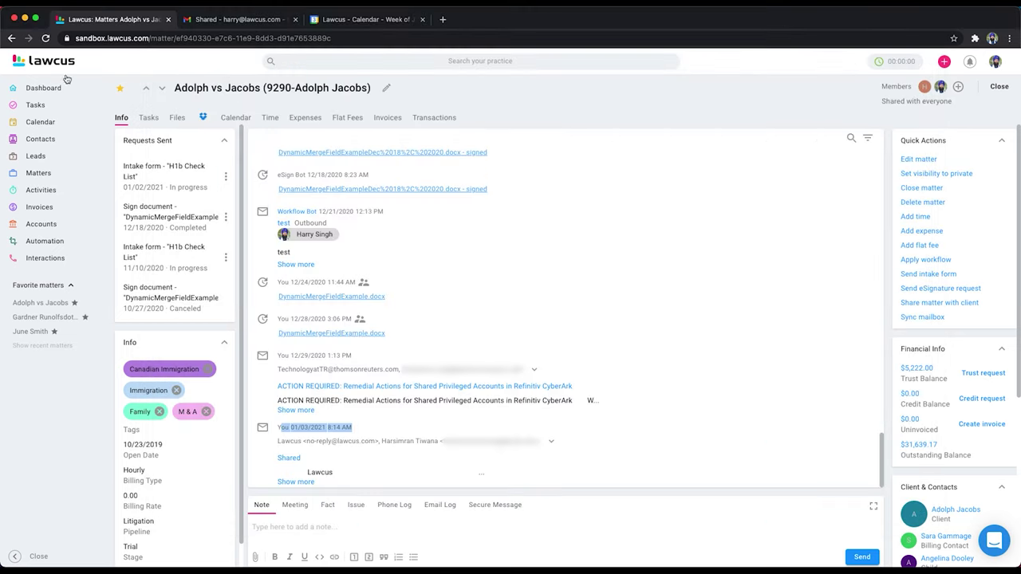
Step: Reload the matter and open the full text of the new dark-mode email entry in the feed
click(46, 38)
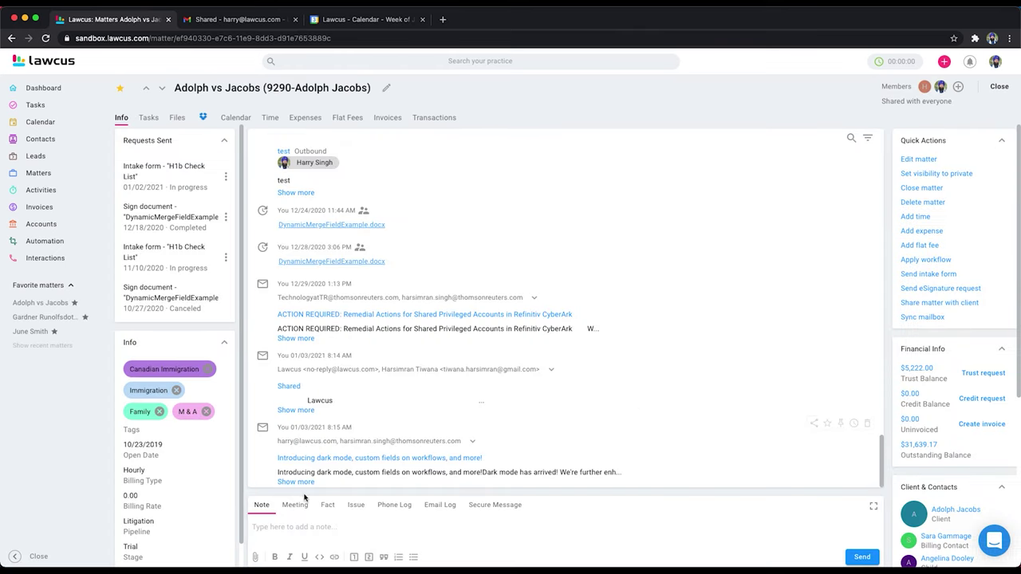
click(305, 483)
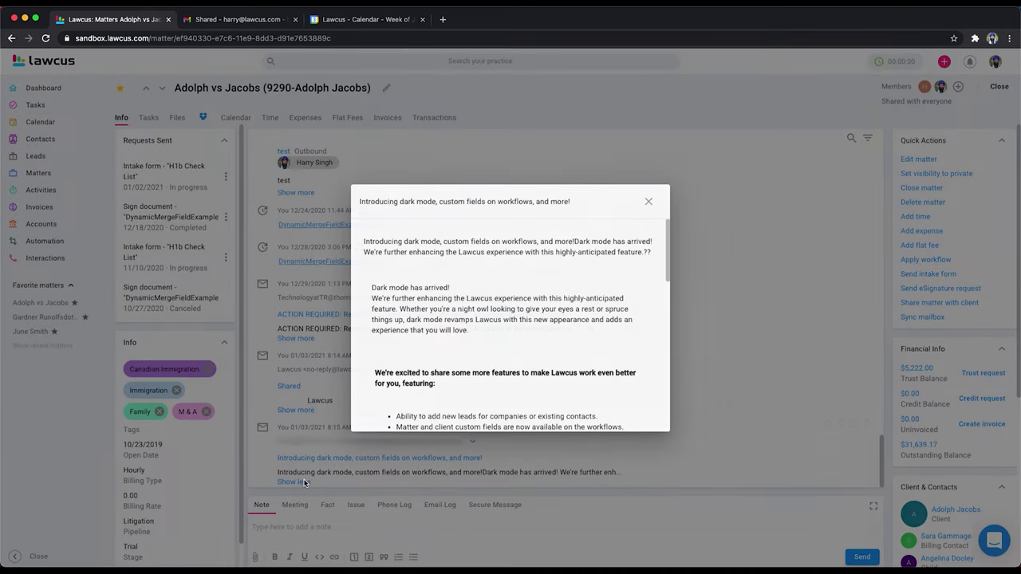
scroll(588, 315, down, 5)
scroll(587, 318, up, 4)
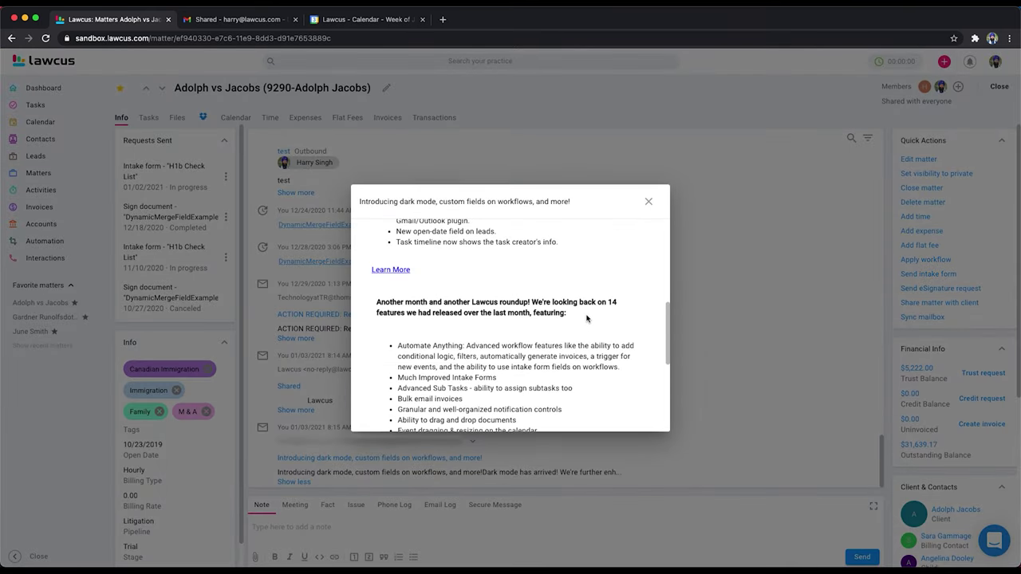
scroll(587, 319, up, 2)
scroll(587, 320, up, 5)
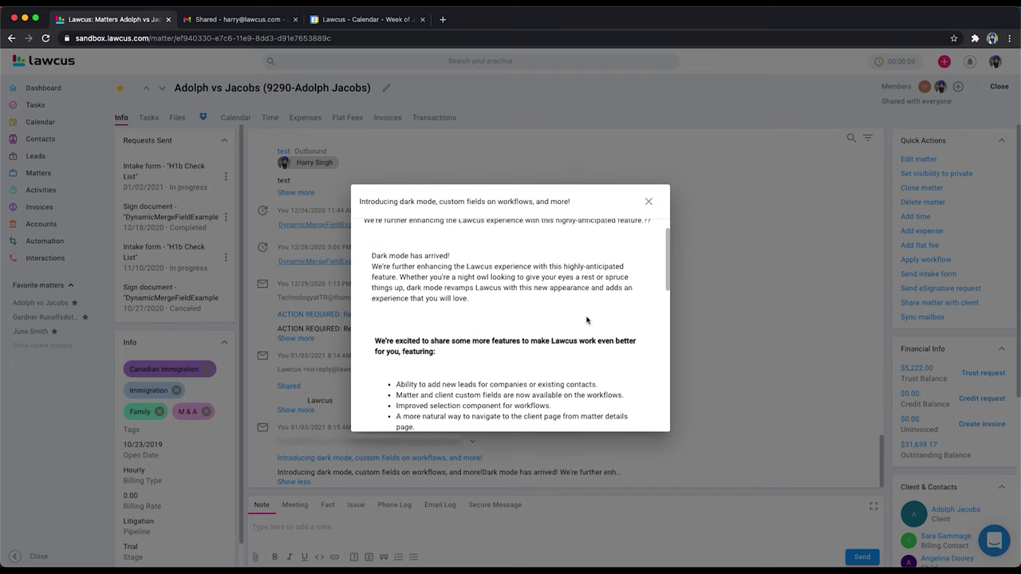
scroll(587, 321, up, 1)
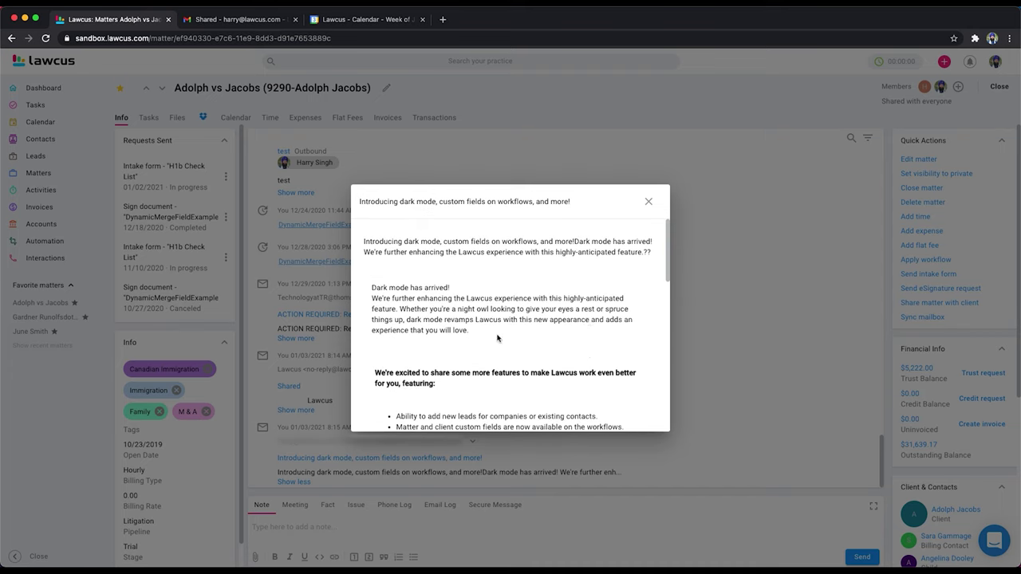
Step: Close the Lawcus add-in panel in Outlook, then close the Outlook window
mouse_move(1018, 233)
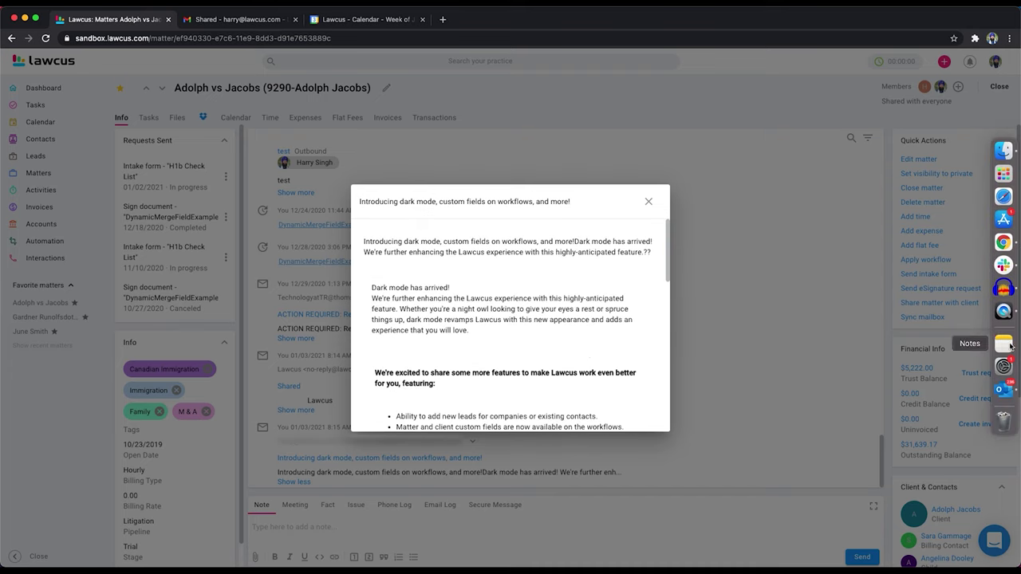
click(1005, 391)
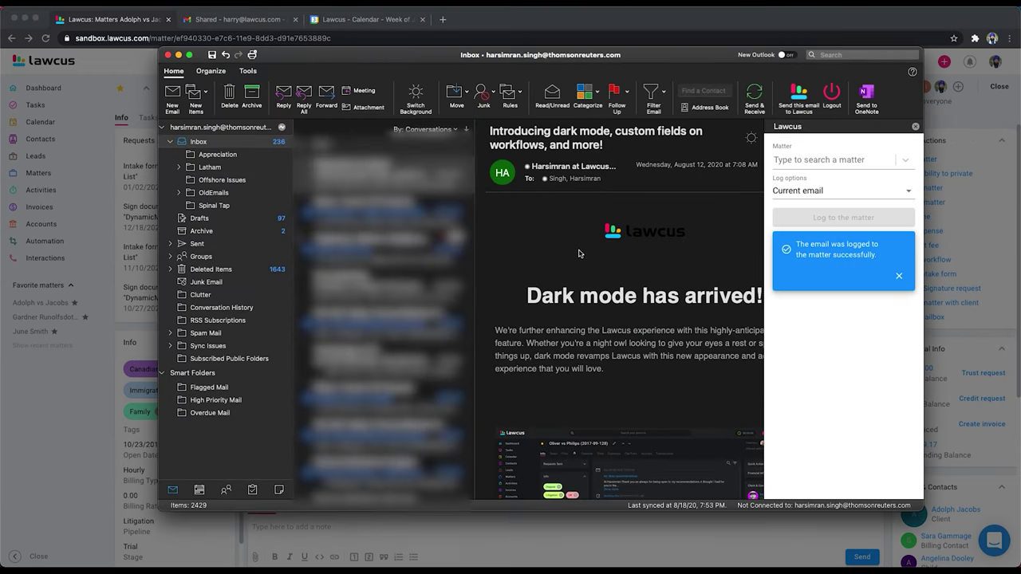
scroll(647, 380, down, 5)
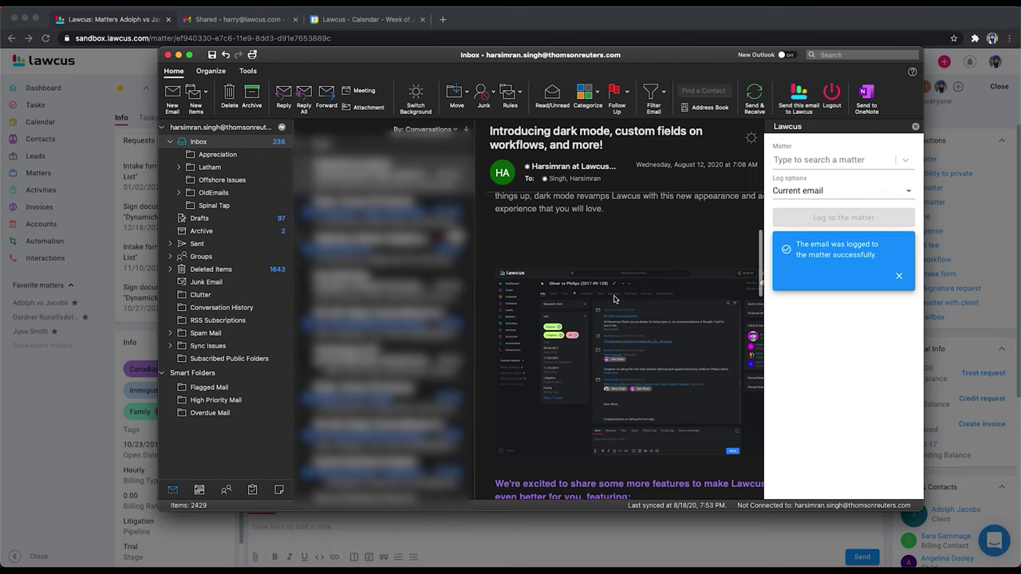
scroll(643, 361, down, 1)
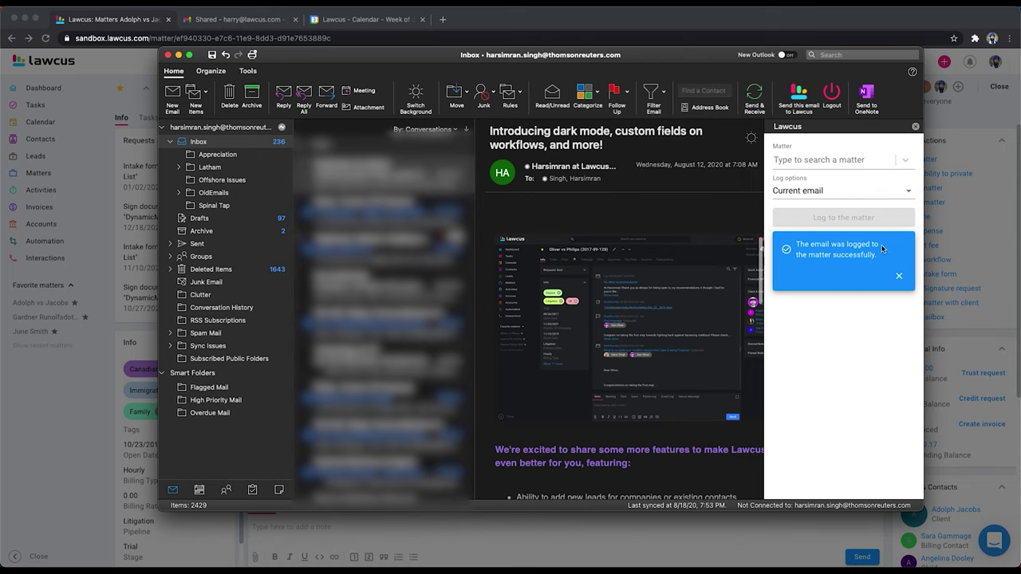
click(915, 126)
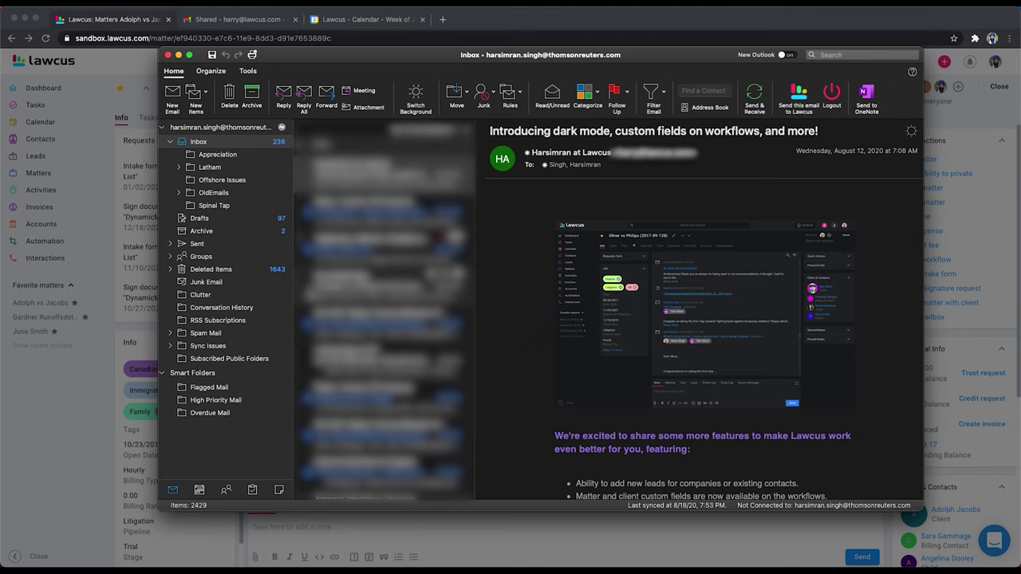
click(168, 54)
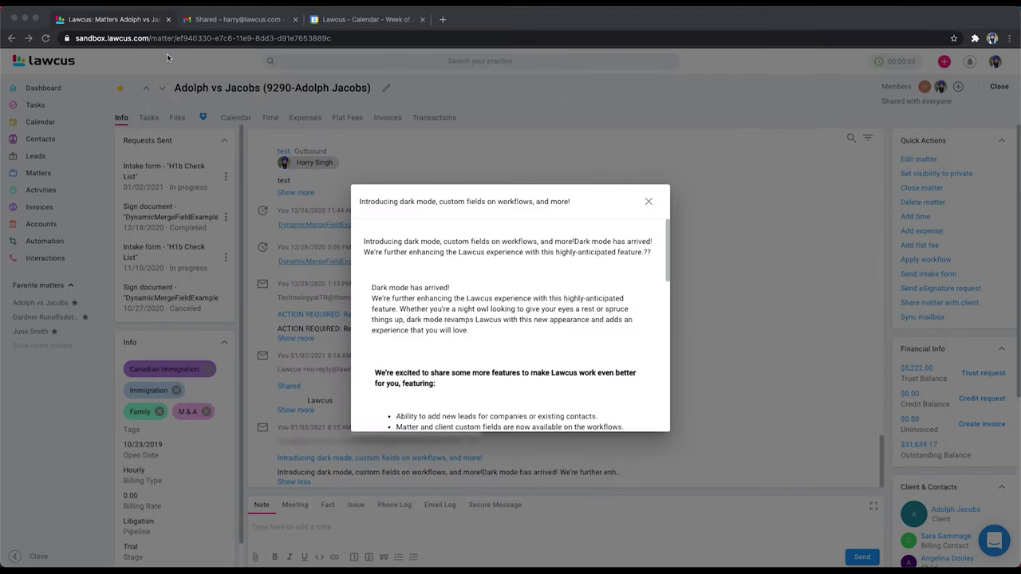